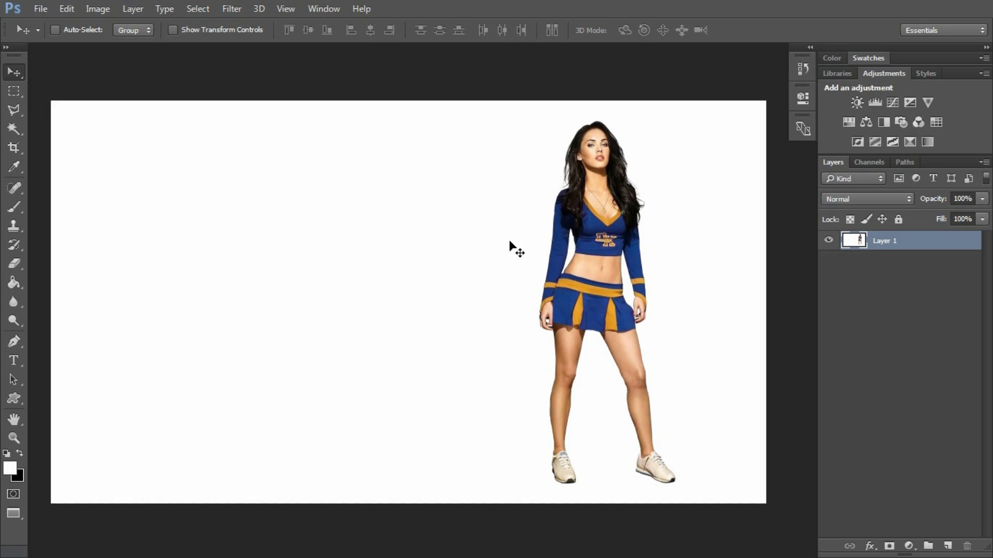
- Select the white background around the cheerleader with the Magic Wand, centring the figure in view
{"action": "left_click", "coordinate": [16, 129]}
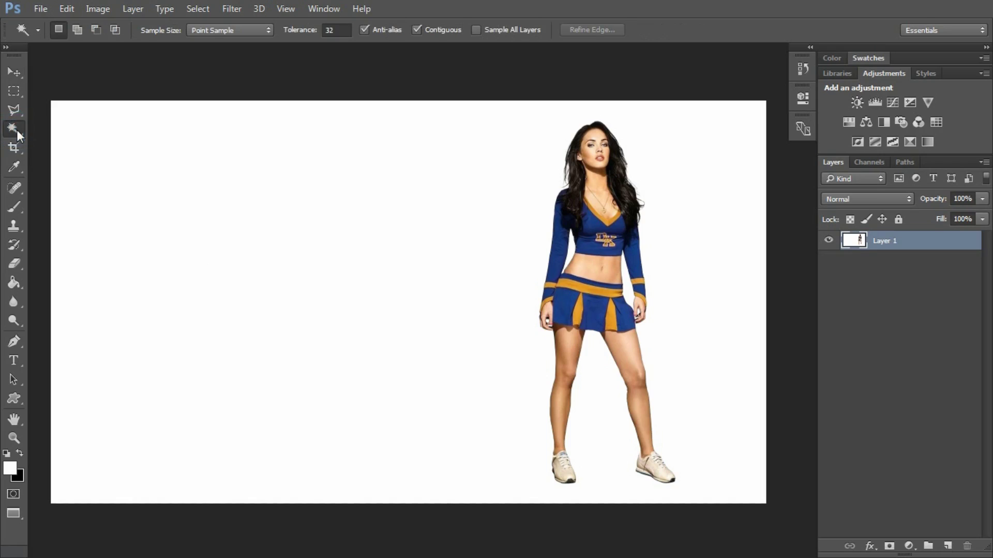
{"action": "left_click", "coordinate": [186, 331]}
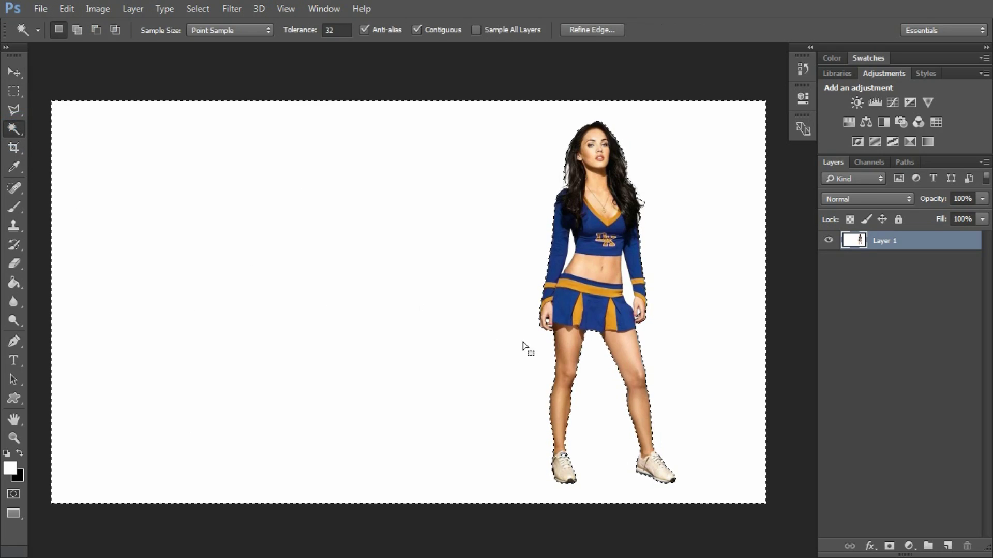
{"action": "scroll", "coordinate": [525, 347], "scroll_direction": "down", "scroll_amount": 1}
{"action": "scroll", "coordinate": [610, 287], "scroll_direction": "up", "scroll_amount": 5}
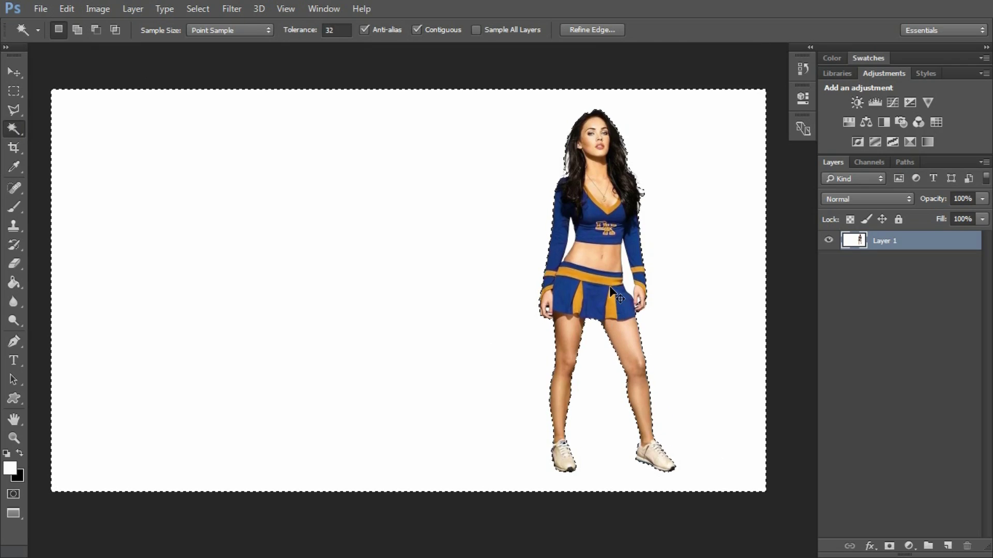
{"action": "left_click_drag", "start_coordinate": [535, 259], "coordinate": [343, 295]}
{"action": "scroll", "coordinate": [452, 241], "scroll_direction": "up", "scroll_amount": 5}
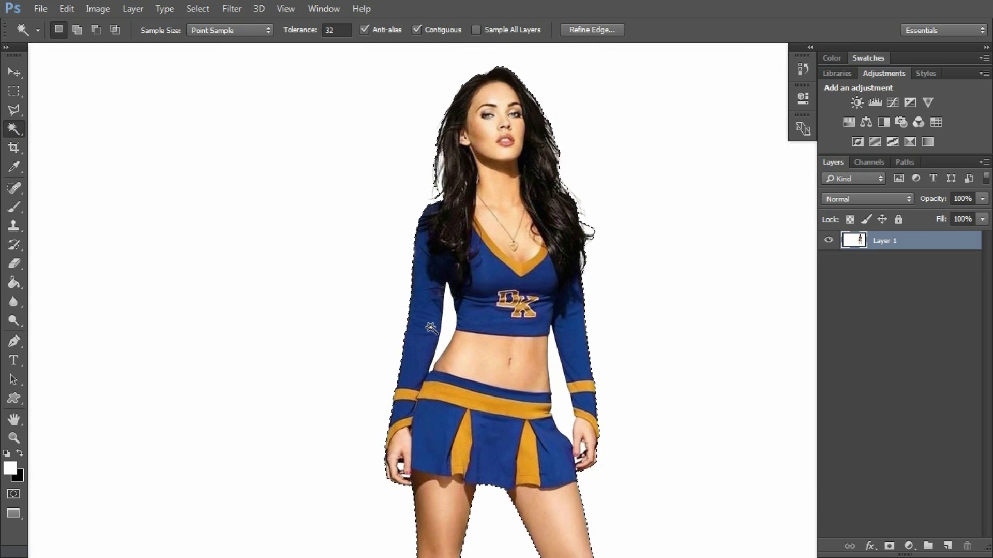
- Add the missed white areas to the background selection so the whole figure is outlined
{"action": "key", "text": "shift"}
{"action": "key", "text": "shift"}
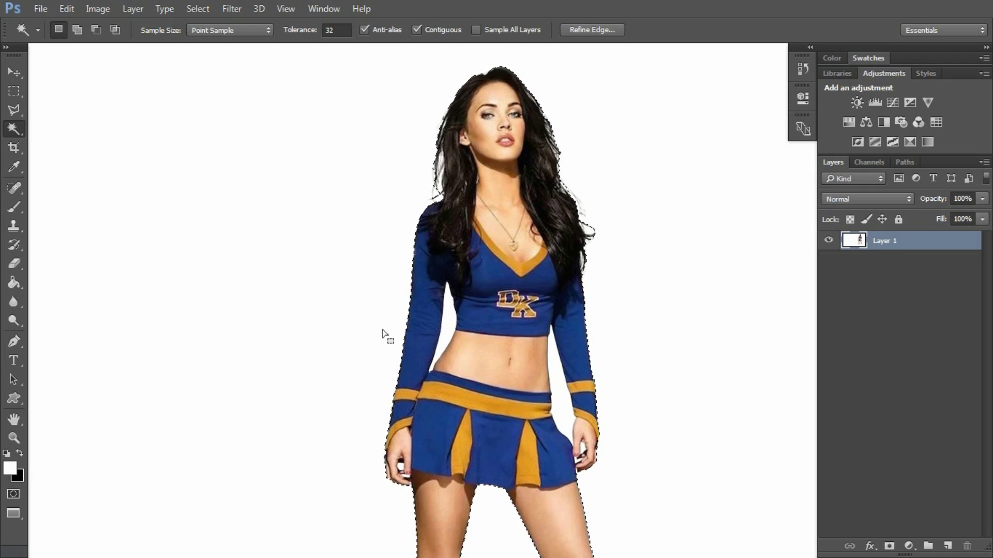
{"action": "key", "text": "shift"}
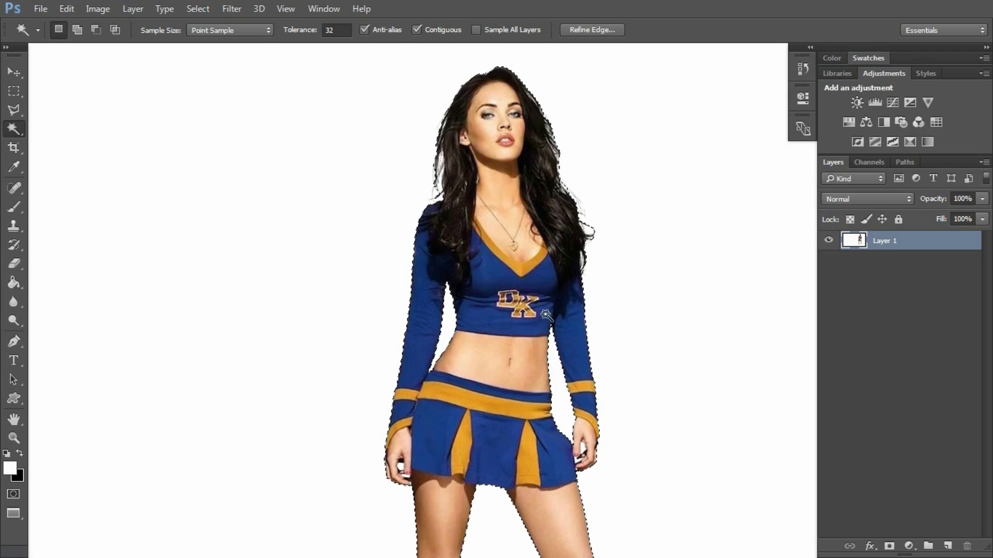
{"action": "scroll", "coordinate": [558, 356], "scroll_direction": "down", "scroll_amount": 5}
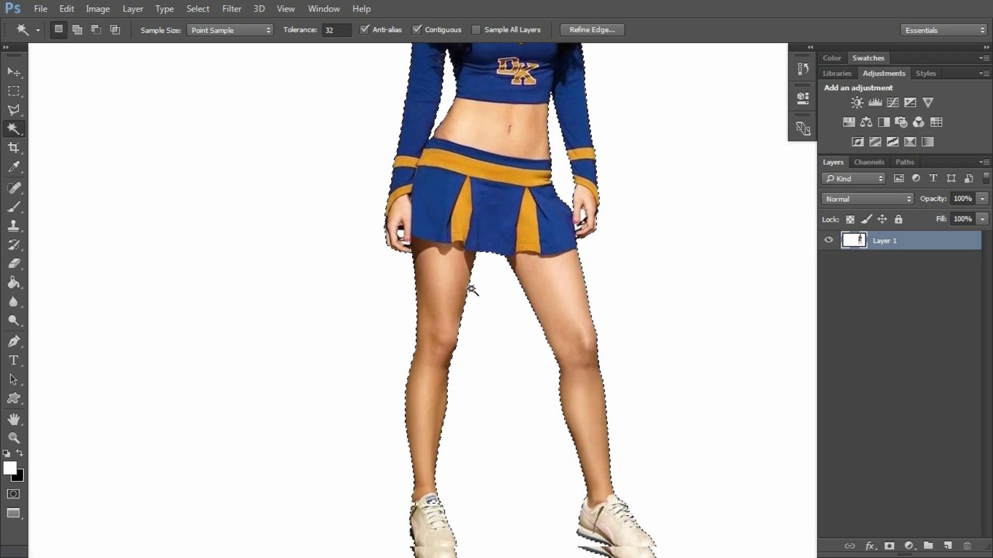
{"action": "scroll", "coordinate": [471, 289], "scroll_direction": "down", "scroll_amount": 2}
{"action": "scroll", "coordinate": [476, 288], "scroll_direction": "up", "scroll_amount": 5}
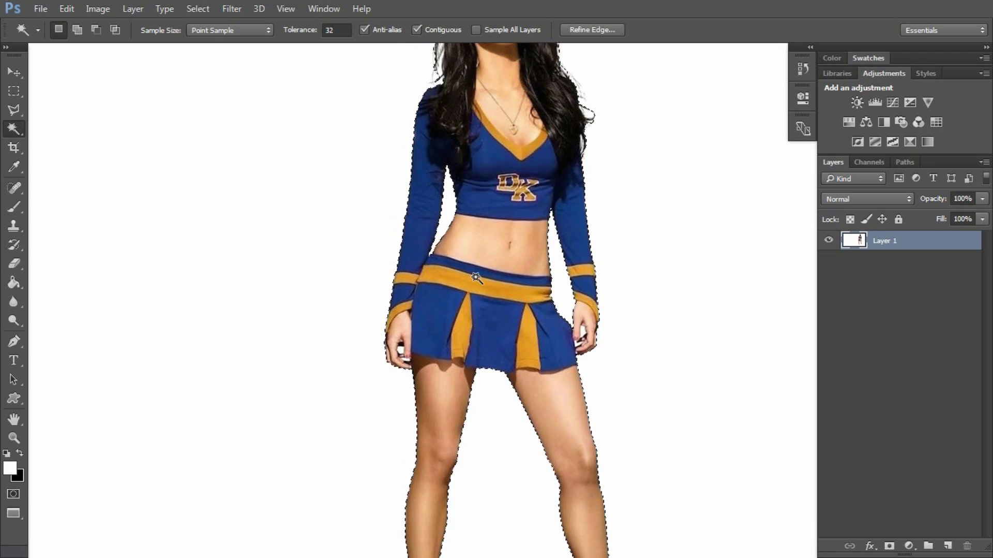
{"action": "scroll", "coordinate": [476, 277], "scroll_direction": "up", "scroll_amount": 3}
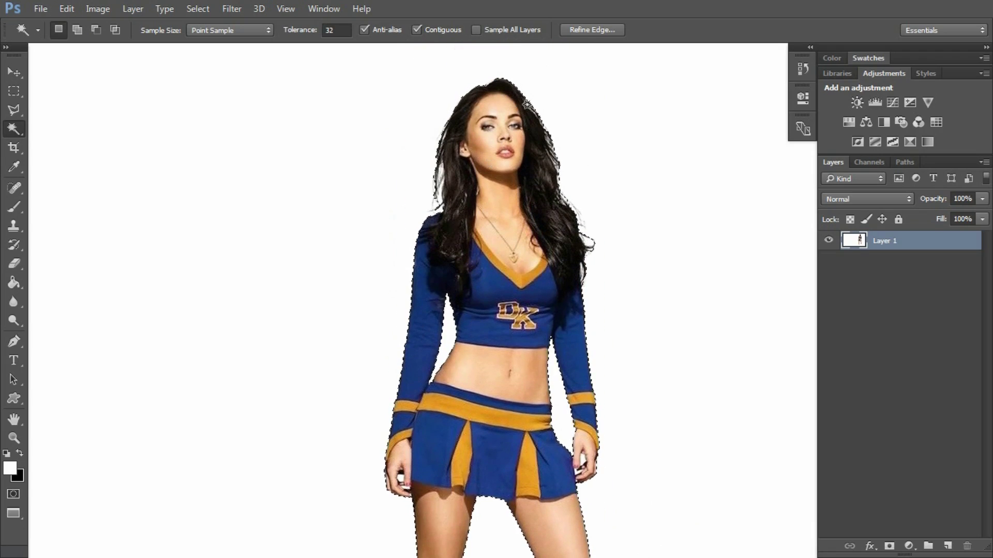
{"action": "left_click", "coordinate": [618, 28]}
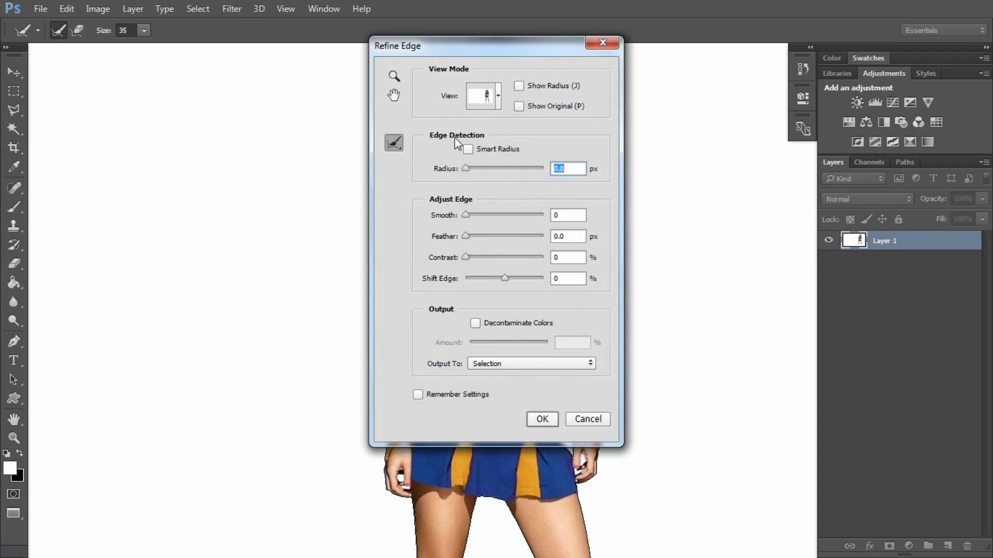
{"action": "left_click_drag", "start_coordinate": [463, 54], "coordinate": [163, 89]}
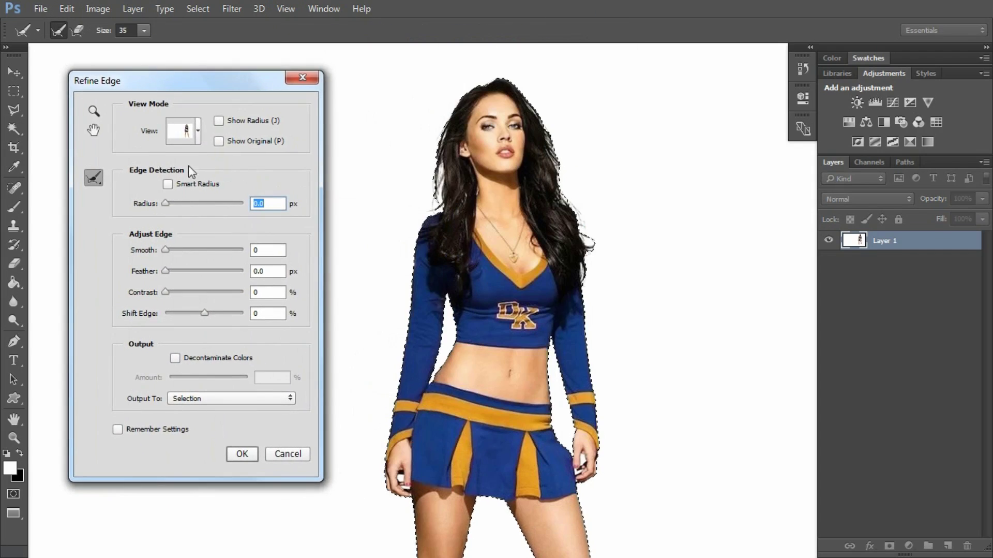
{"action": "left_click", "coordinate": [198, 132]}
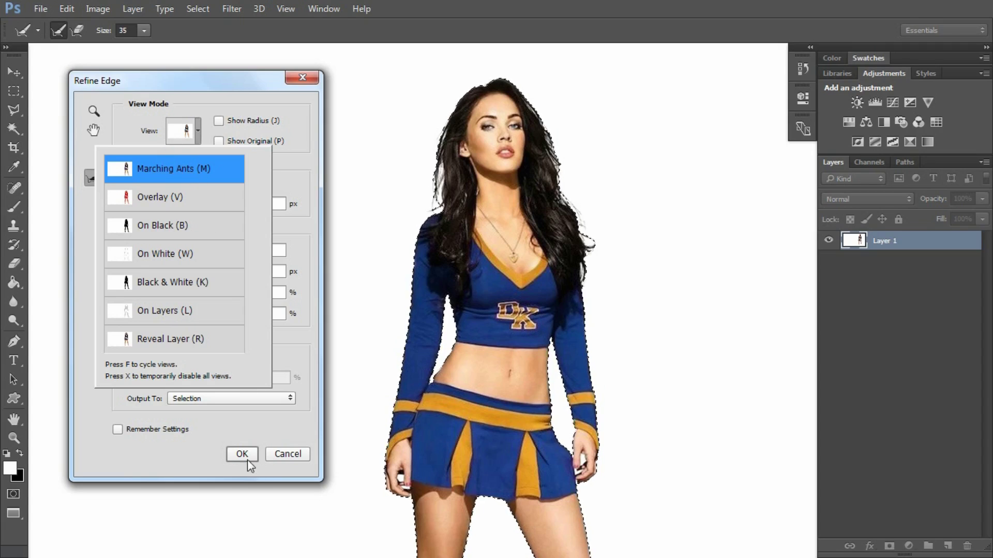
{"action": "left_click", "coordinate": [471, 92]}
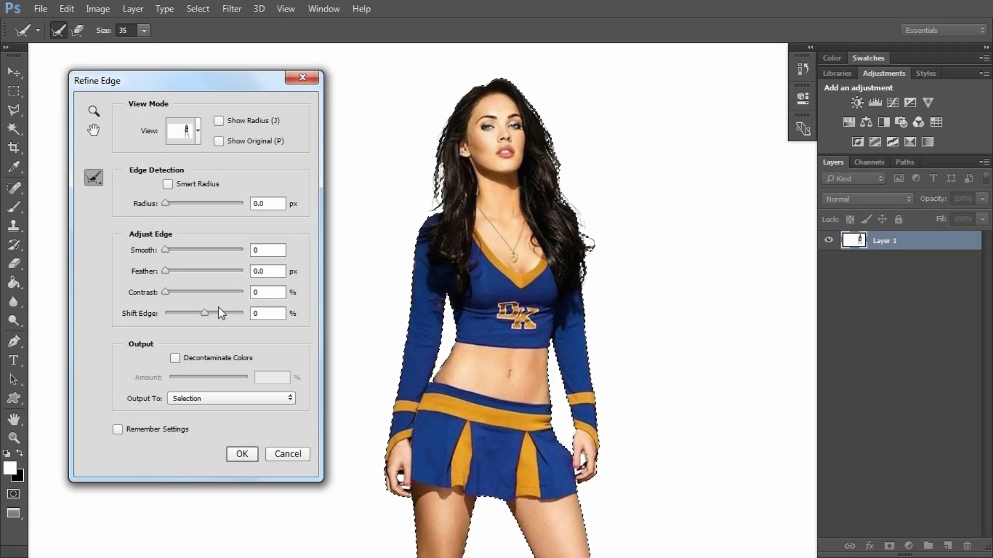
{"action": "left_click", "coordinate": [234, 456]}
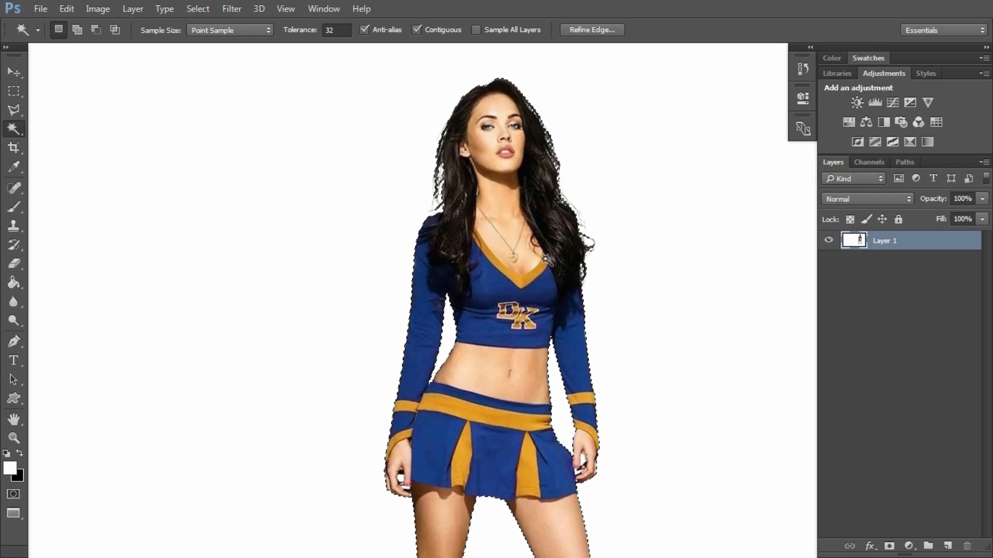
- Invert the background selection with Select > Inverse so the cheerleader figure is selected
{"action": "scroll", "coordinate": [600, 282], "scroll_direction": "down", "scroll_amount": 2}
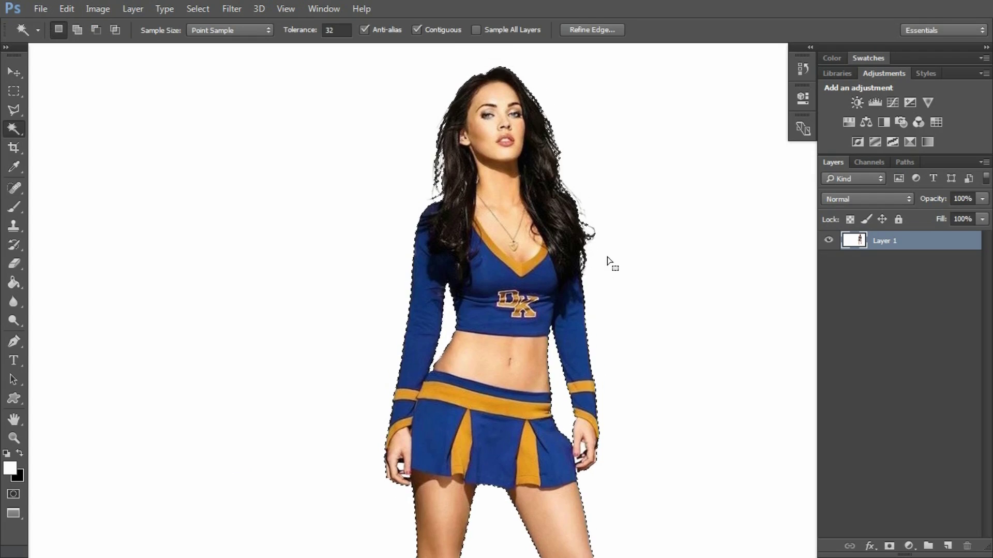
{"action": "scroll", "coordinate": [608, 260], "scroll_direction": "down", "scroll_amount": 3}
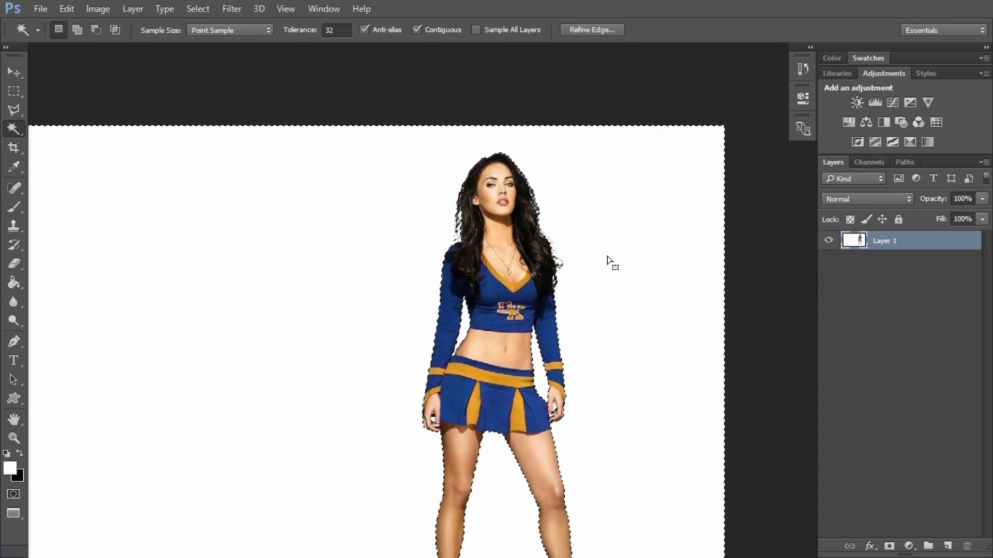
{"action": "scroll", "coordinate": [621, 250], "scroll_direction": "down", "scroll_amount": 3}
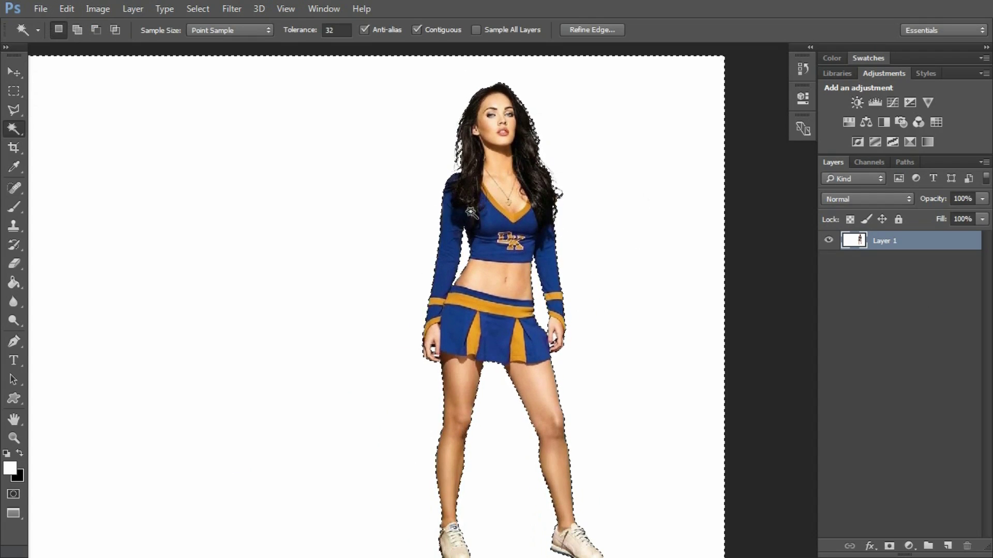
{"action": "left_click", "coordinate": [190, 10]}
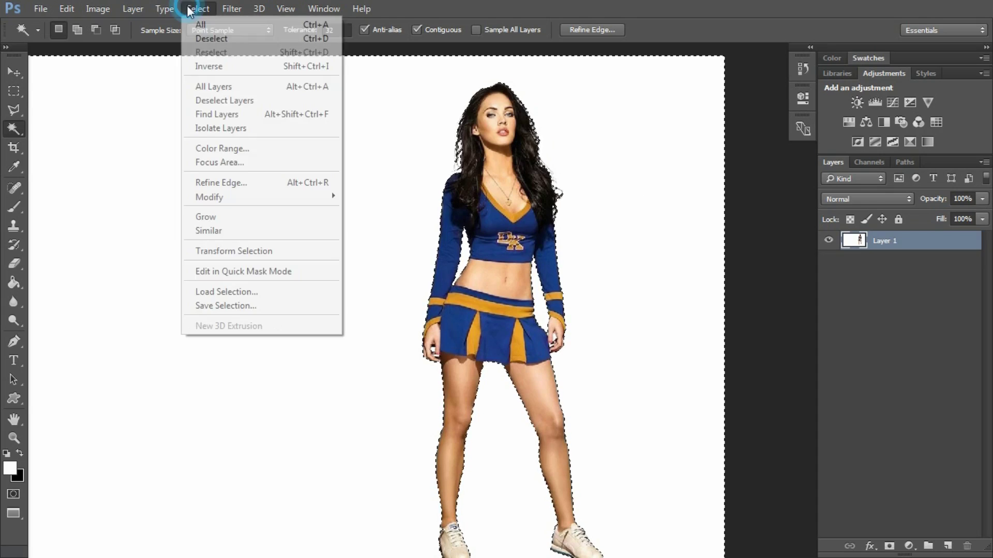
{"action": "left_click", "coordinate": [191, 66]}
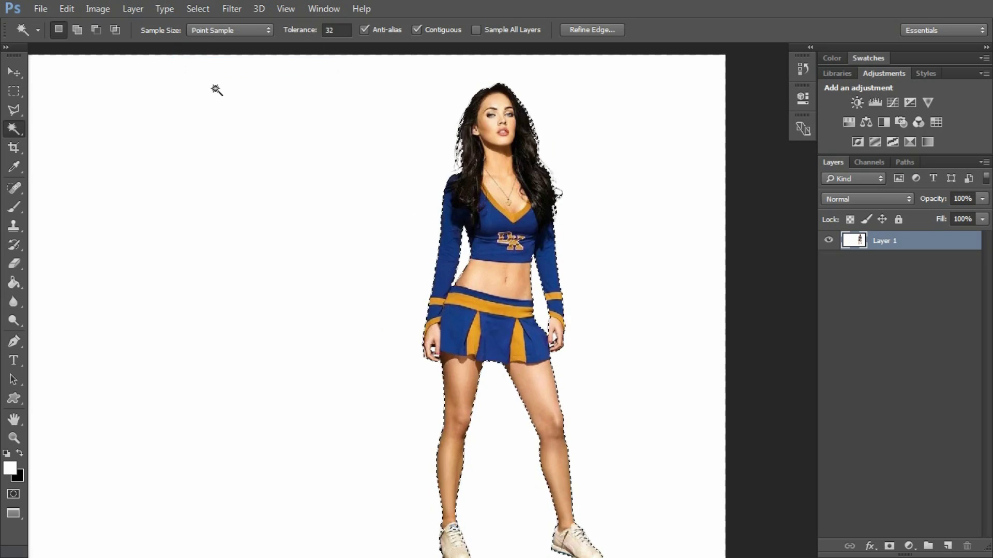
{"action": "scroll", "coordinate": [471, 201], "scroll_direction": "down", "scroll_amount": 3}
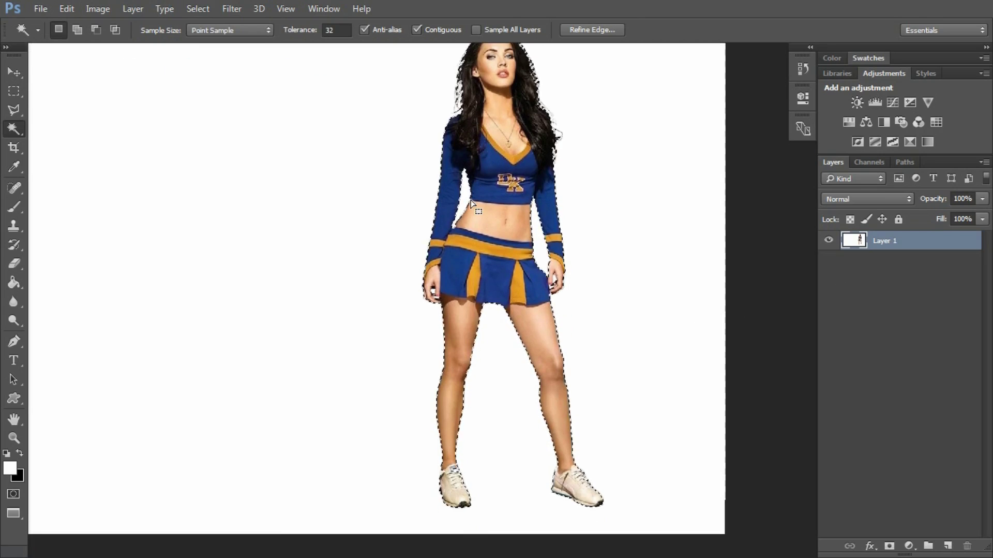
{"action": "scroll", "coordinate": [472, 202], "scroll_direction": "up", "scroll_amount": 4}
{"action": "scroll", "coordinate": [499, 209], "scroll_direction": "down", "scroll_amount": 4}
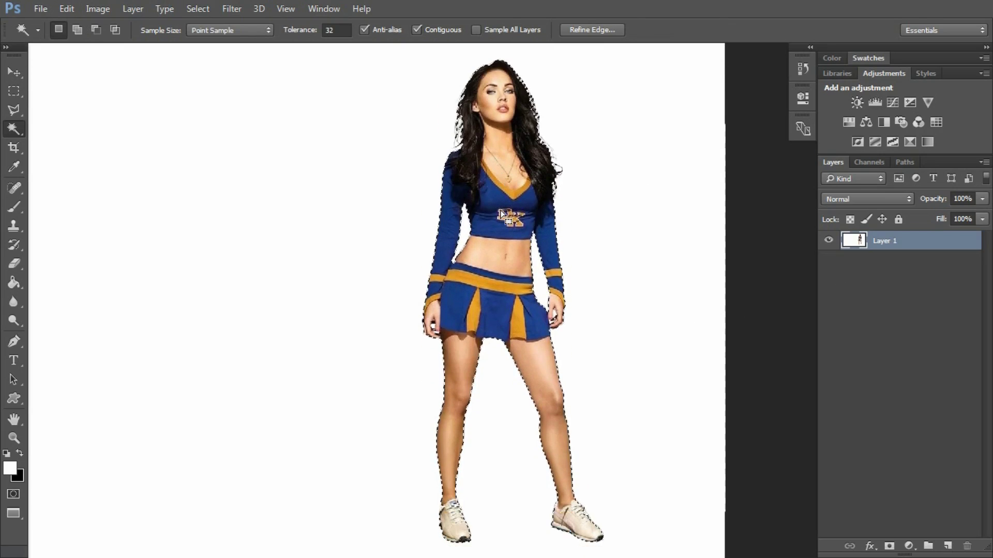
{"action": "scroll", "coordinate": [501, 211], "scroll_direction": "up", "scroll_amount": 3}
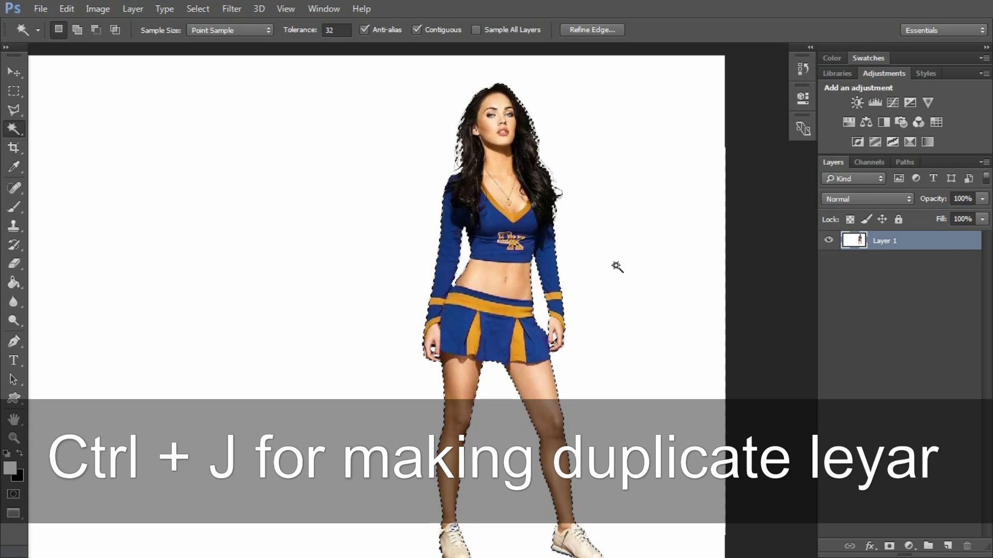
- Copy the selected cheerleader onto Layer 2 with Ctrl+J and hide the white Layer 1
{"action": "key", "text": "ctrl+j"}
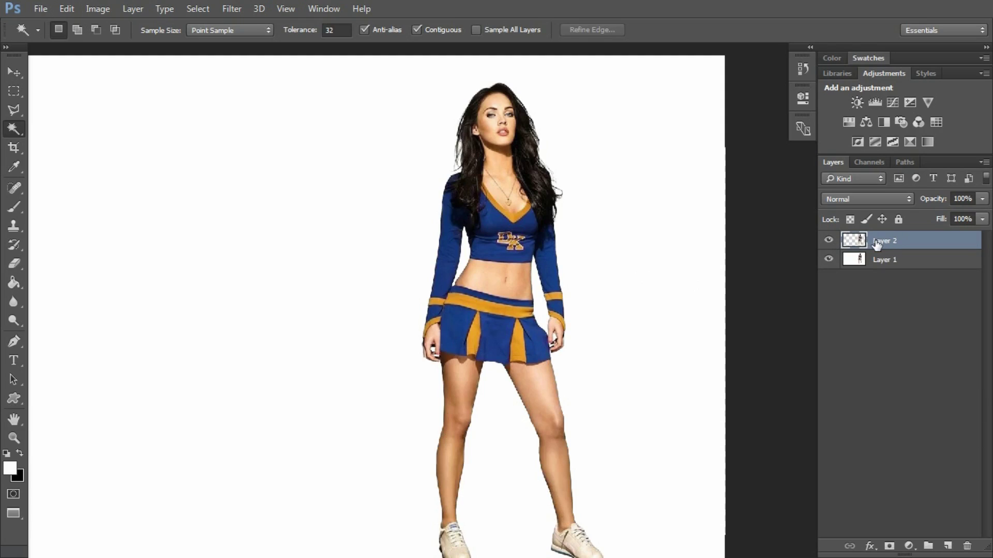
{"action": "left_click", "coordinate": [829, 259]}
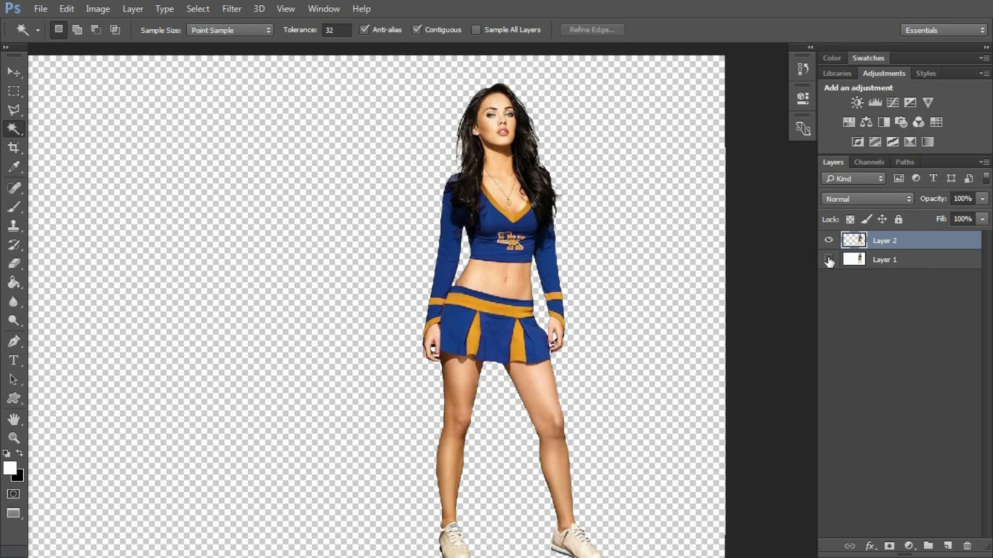
{"action": "left_click", "coordinate": [829, 260]}
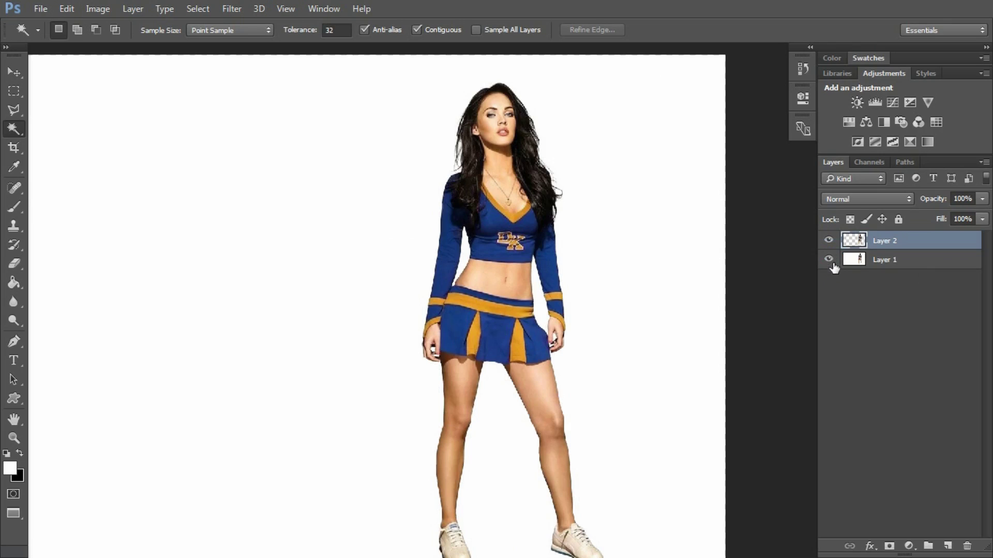
{"action": "left_click", "coordinate": [829, 260]}
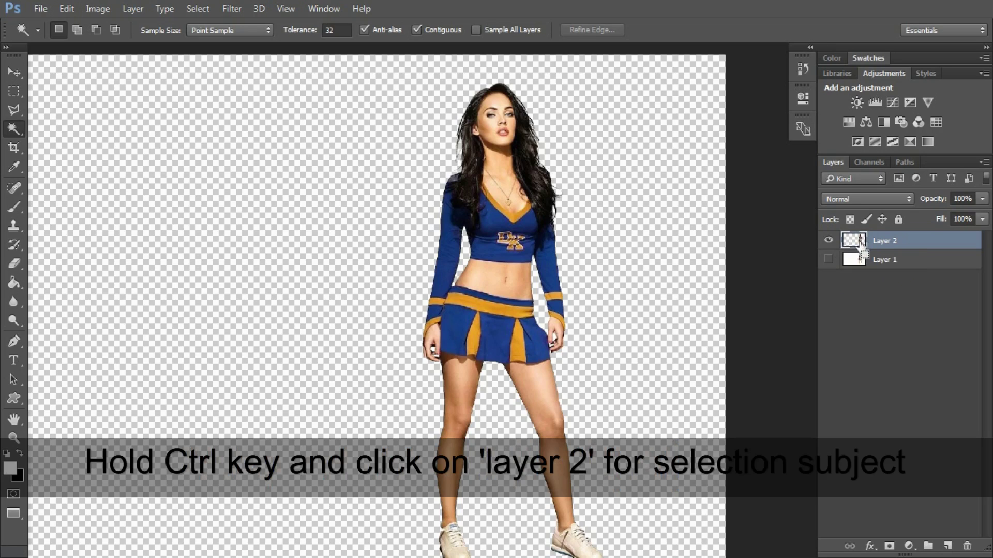
- Load Layer 2's cheerleader as a selection and add a Drop Shadow layer effect
{"action": "left_click", "coordinate": [859, 241], "text": "ctrl"}
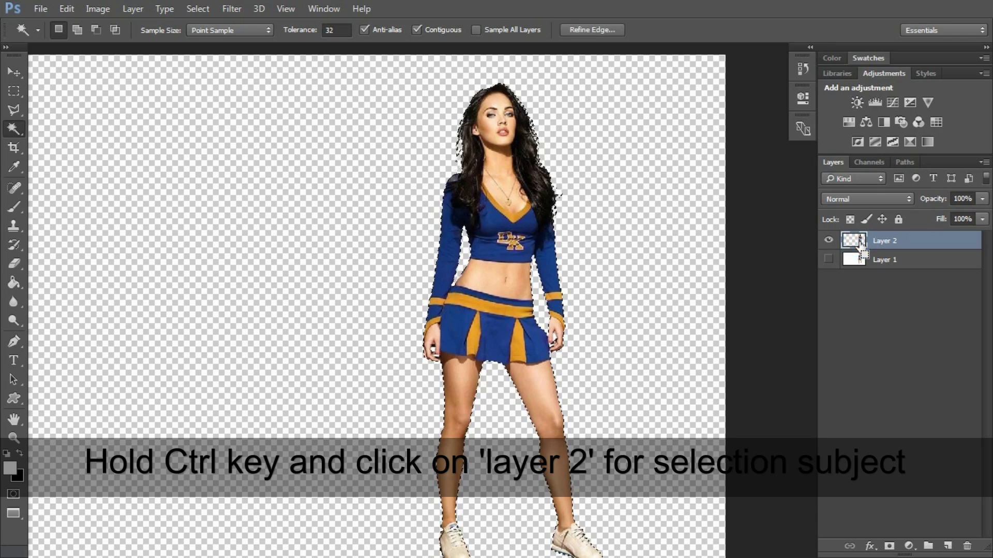
{"action": "scroll", "coordinate": [632, 243], "scroll_direction": "down", "scroll_amount": 3}
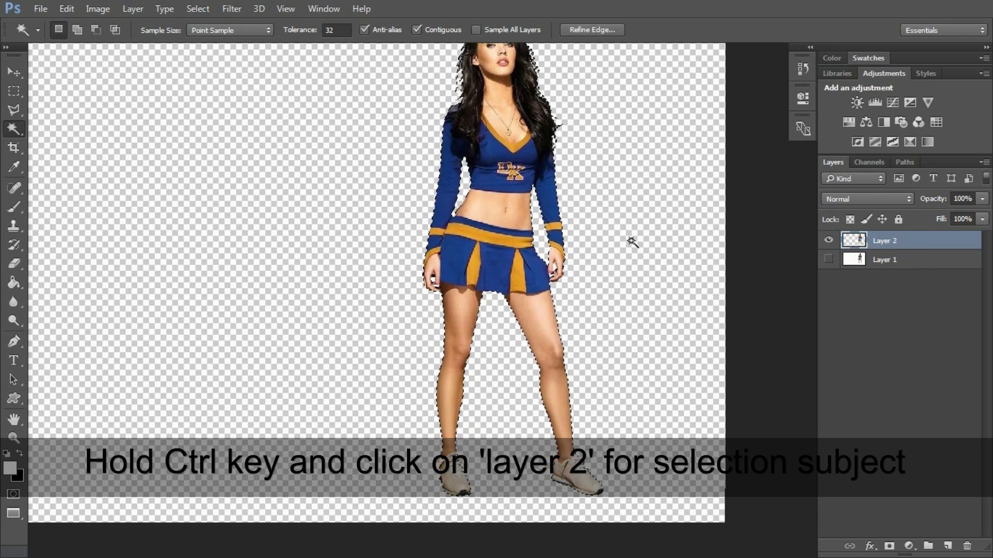
{"action": "scroll", "coordinate": [489, 192], "scroll_direction": "up", "scroll_amount": 2}
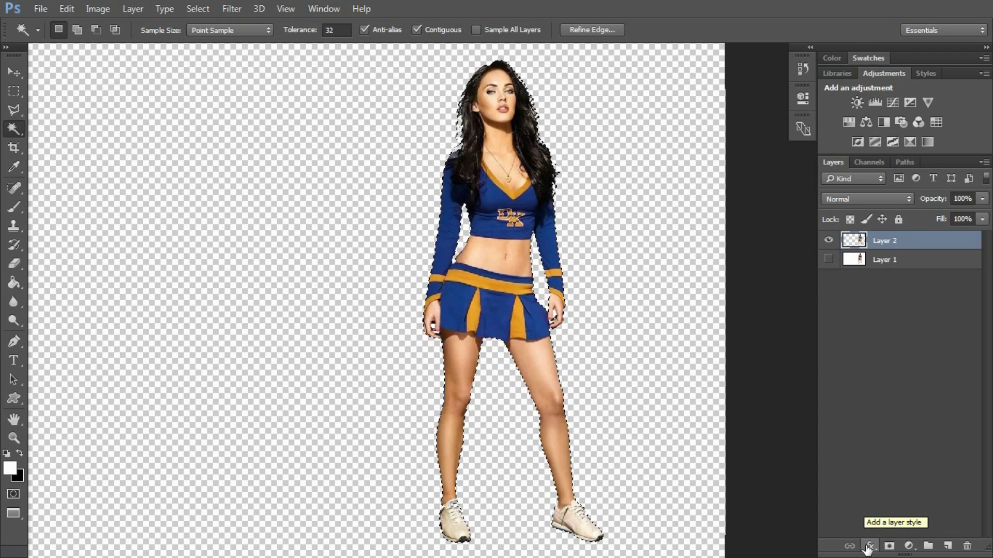
{"action": "left_click", "coordinate": [868, 547]}
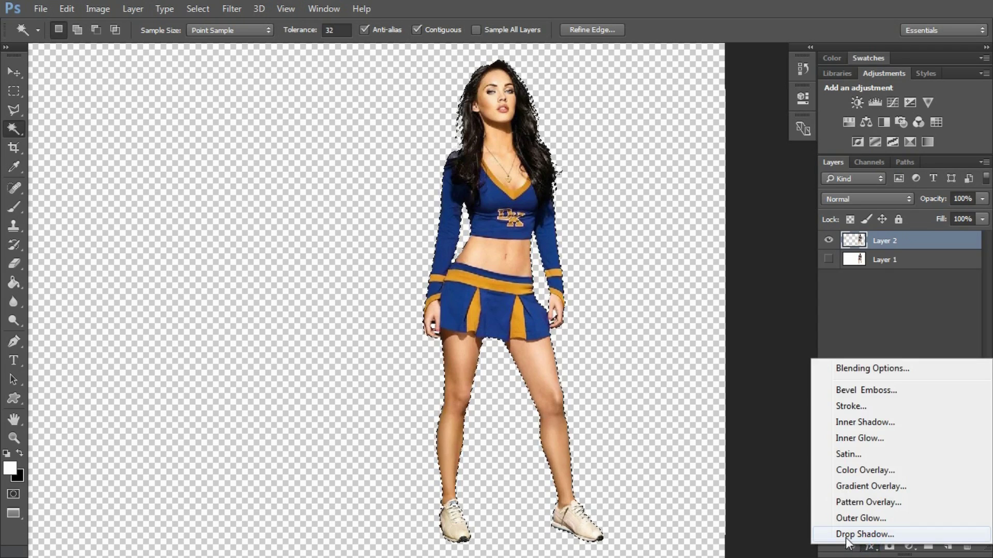
{"action": "left_click", "coordinate": [874, 534]}
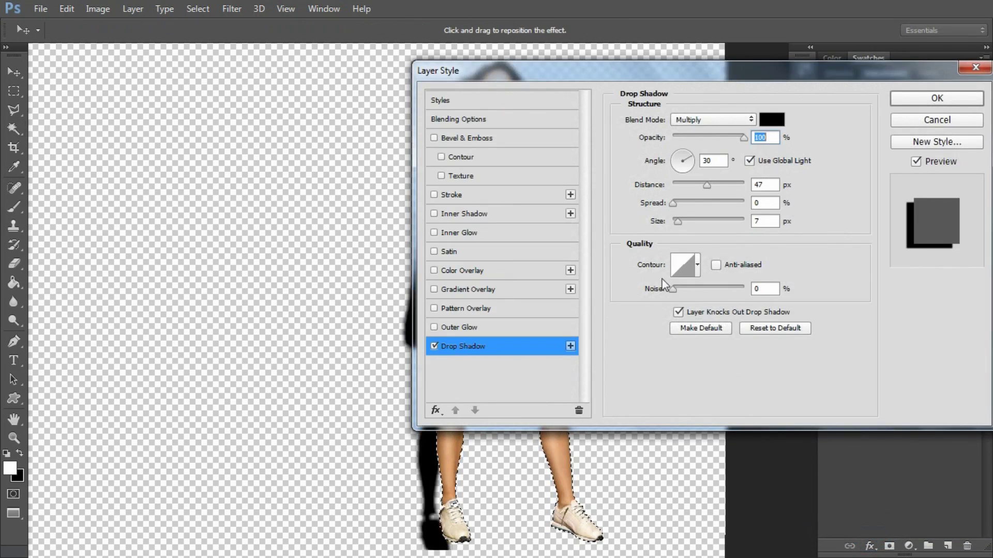
- Compare the drop shadow on and off, then adjust its opacity and set distance to 39 px
{"action": "left_click_drag", "start_coordinate": [531, 73], "coordinate": [651, 106]}
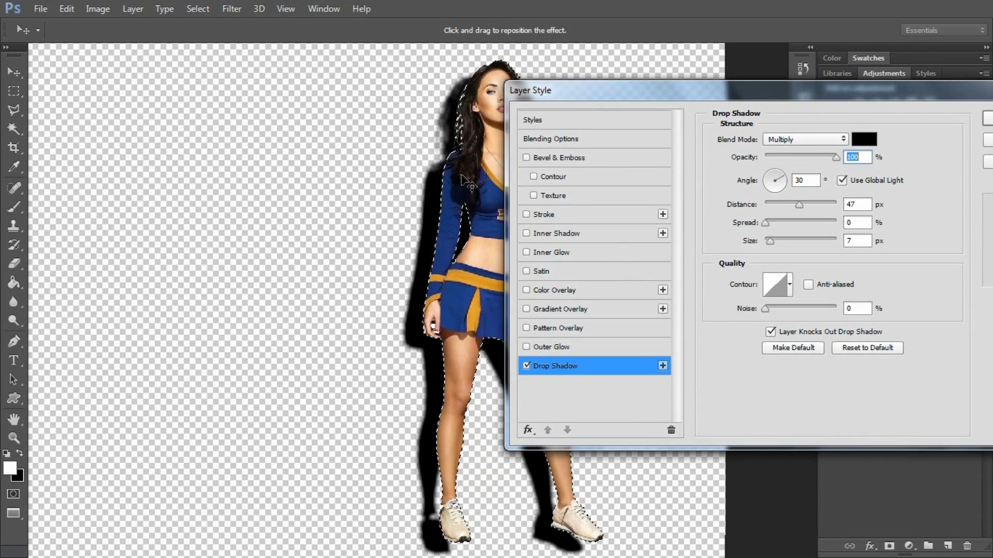
{"action": "left_click", "coordinate": [527, 365]}
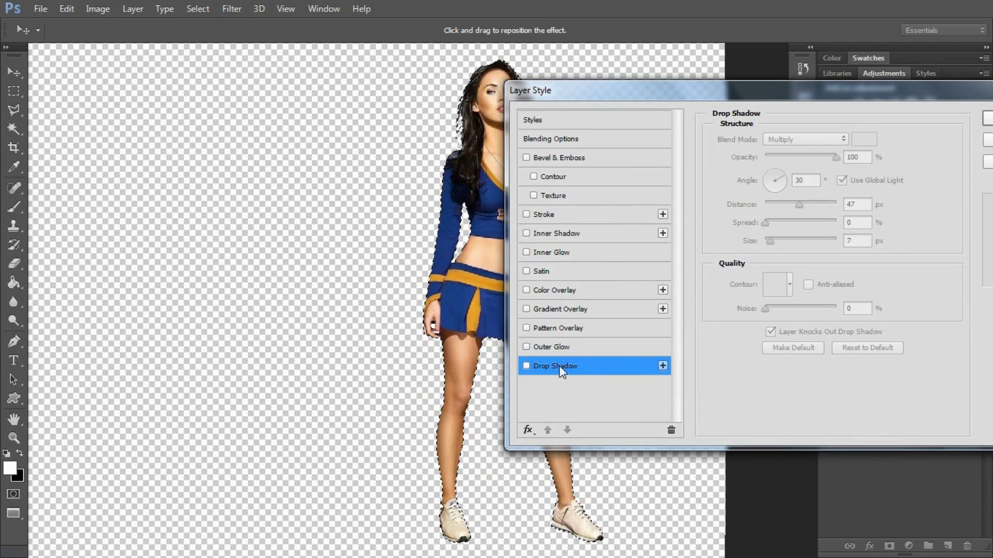
{"action": "left_click", "coordinate": [527, 365]}
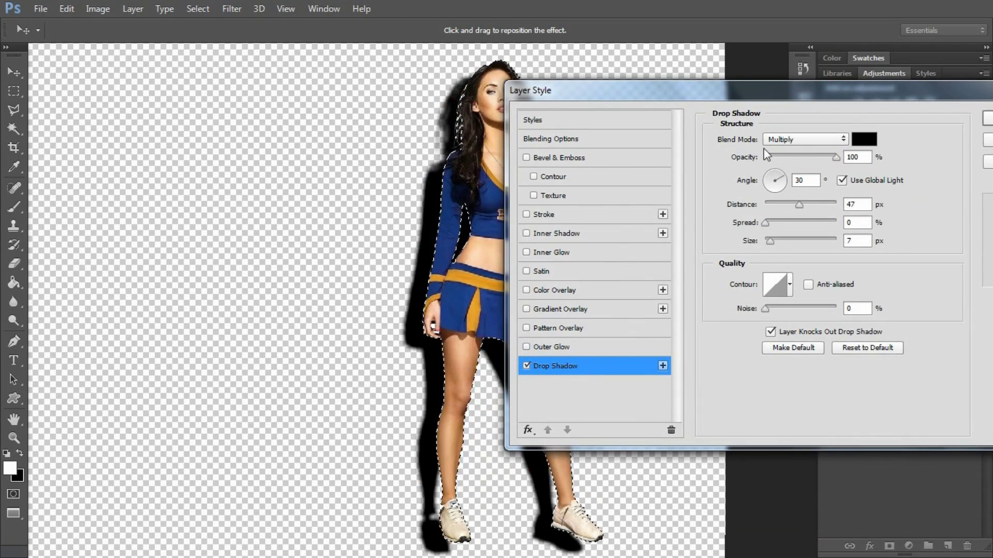
{"action": "mouse_move", "coordinate": [835, 157]}
{"action": "left_mouse_down"}
{"action": "mouse_move", "coordinate": [785, 156]}
{"action": "mouse_move", "coordinate": [852, 159]}
{"action": "left_mouse_up"}
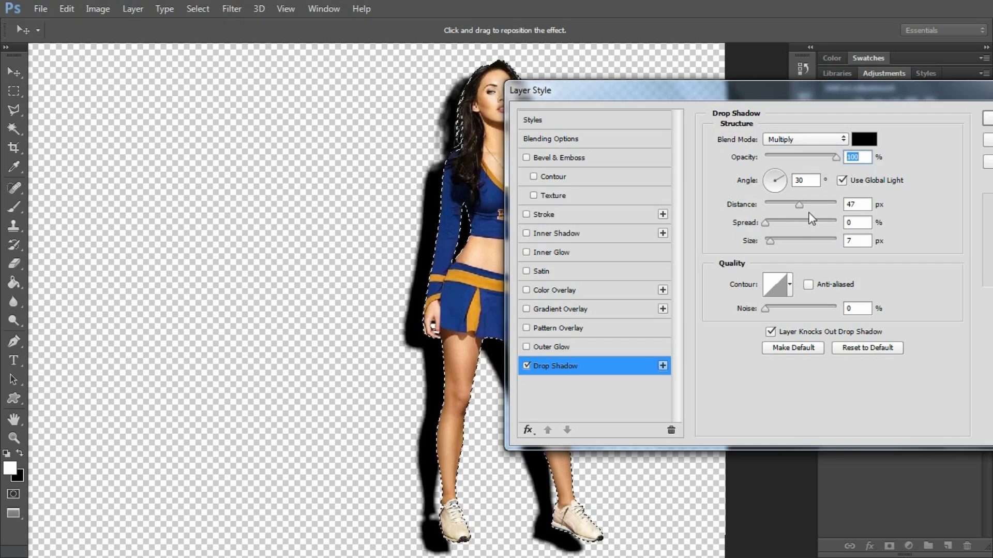
{"action": "mouse_move", "coordinate": [795, 207]}
{"action": "left_mouse_down"}
{"action": "mouse_move", "coordinate": [781, 207]}
{"action": "mouse_move", "coordinate": [842, 206]}
{"action": "mouse_move", "coordinate": [796, 206]}
{"action": "left_mouse_up"}
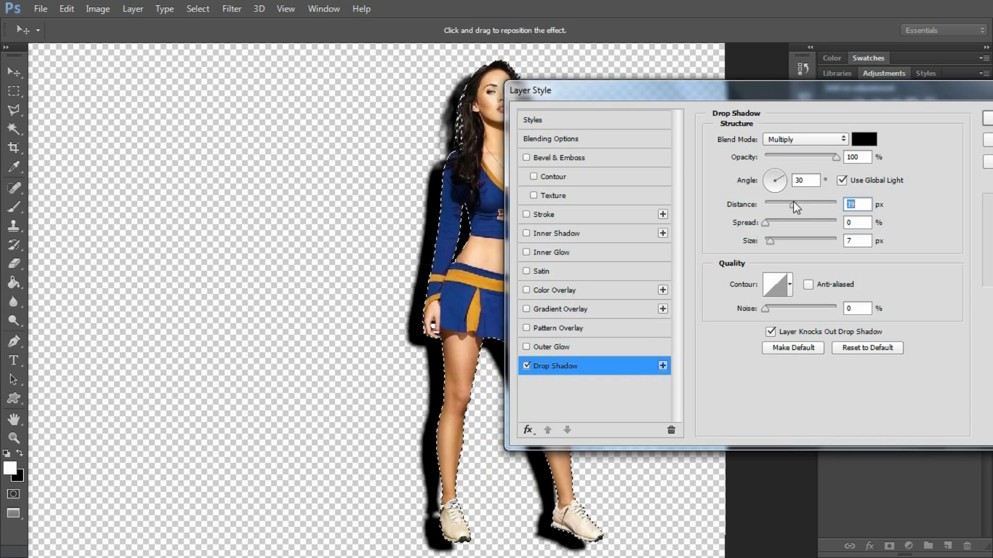
- Tweak the black shadow's spread and size, then apply the drop shadow to Layer 2
{"action": "left_click", "coordinate": [767, 224]}
{"action": "mouse_move", "coordinate": [767, 224]}
{"action": "left_mouse_down"}
{"action": "mouse_move", "coordinate": [892, 227]}
{"action": "mouse_move", "coordinate": [763, 224]}
{"action": "mouse_move", "coordinate": [770, 240]}
{"action": "mouse_move", "coordinate": [789, 241]}
{"action": "mouse_move", "coordinate": [764, 238]}
{"action": "left_mouse_up"}
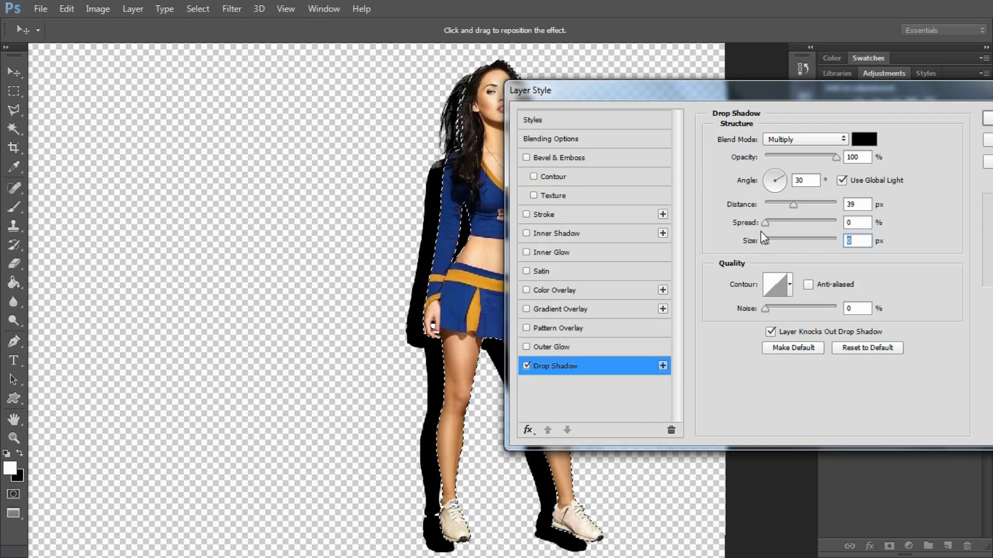
{"action": "left_click_drag", "start_coordinate": [767, 238], "coordinate": [771, 239]}
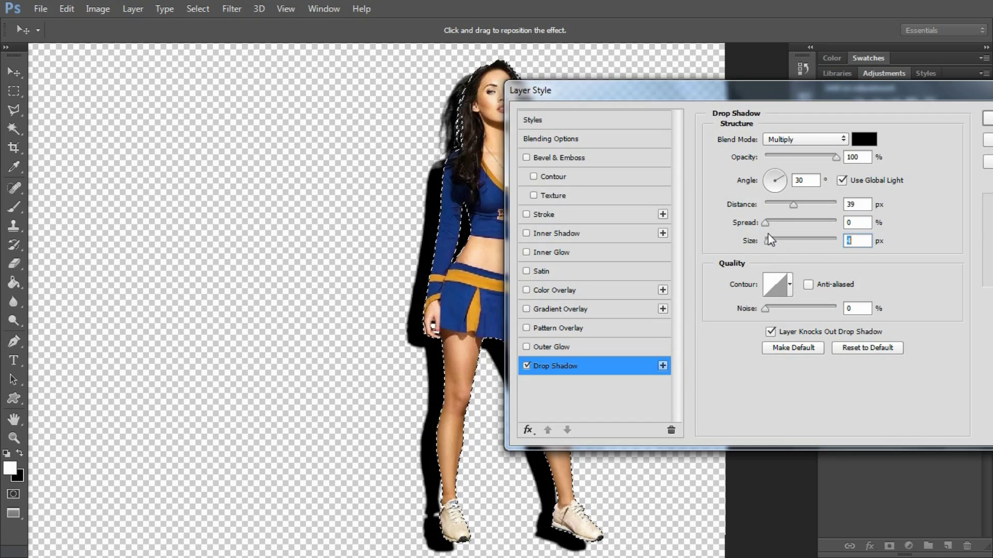
{"action": "left_click_drag", "start_coordinate": [808, 85], "coordinate": [511, 120]}
{"action": "left_click", "coordinate": [721, 150]}
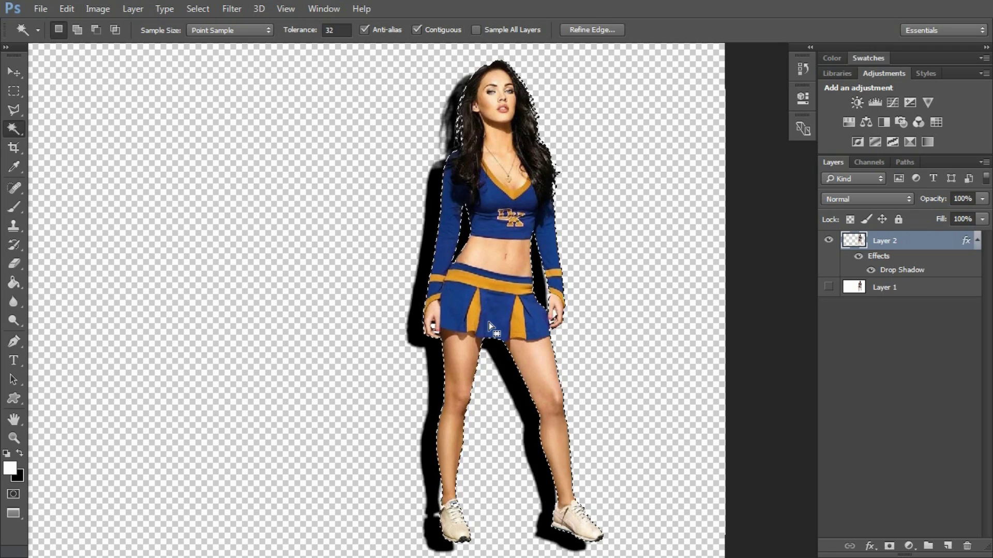
{"action": "key", "text": "e"}
{"action": "left_click_drag", "start_coordinate": [488, 322], "coordinate": [562, 332]}
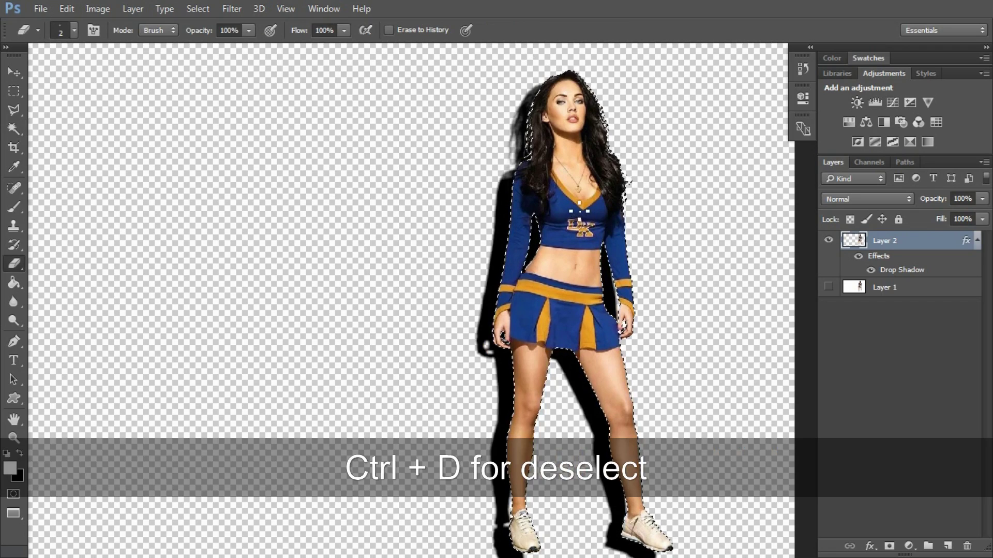
- Clear the selection around the cheerleader cutout with Ctrl+D
{"action": "key", "text": "ctrl+d"}
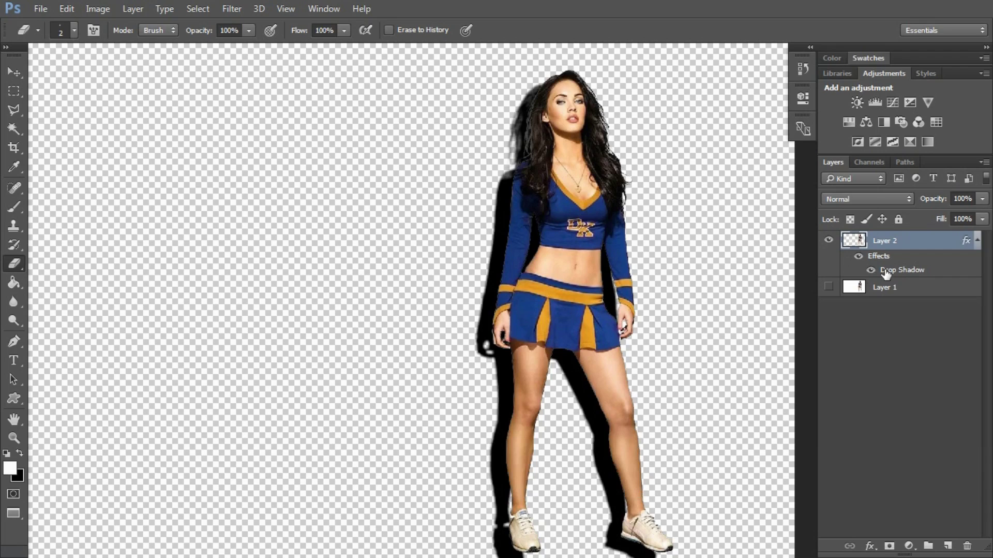
- Split Layer 2's drop shadow into its own layer and check it by toggling Layer 2's visibility
{"action": "right_click", "coordinate": [887, 271]}
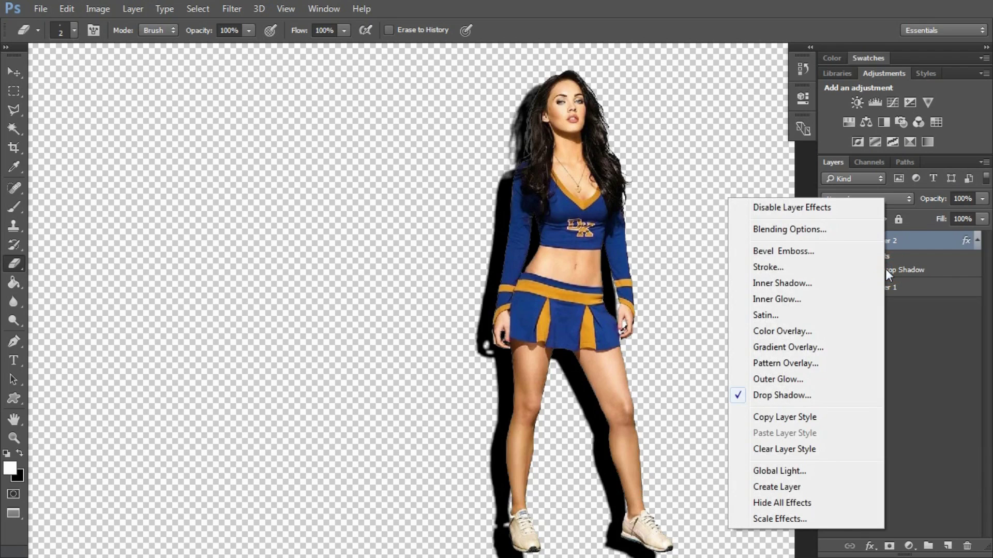
{"action": "left_click", "coordinate": [772, 488]}
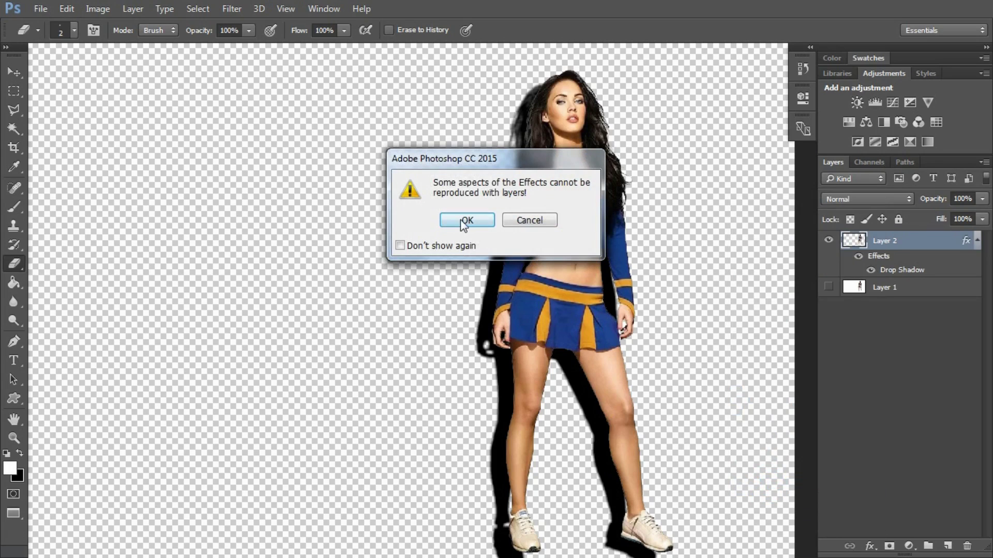
{"action": "left_click", "coordinate": [466, 221]}
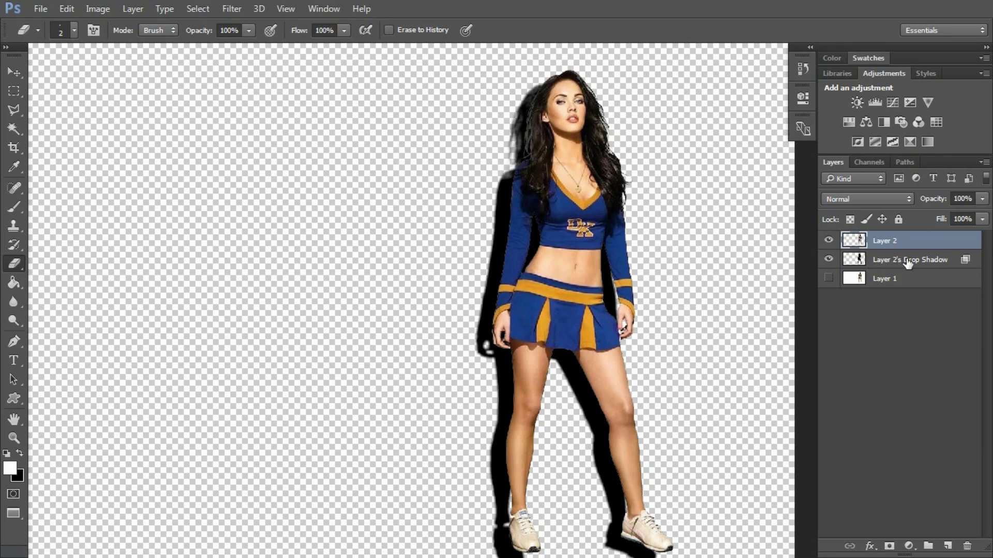
{"action": "left_click", "coordinate": [829, 240]}
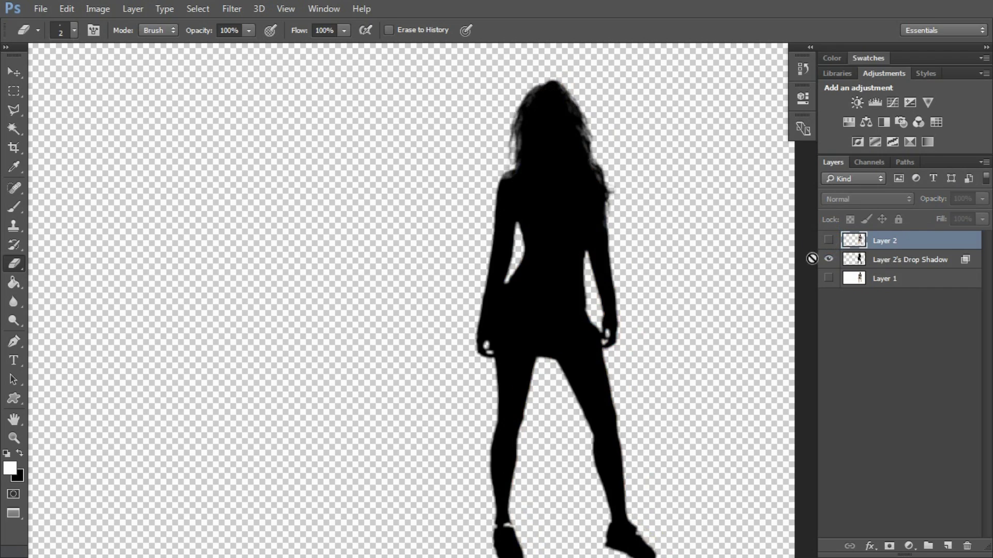
{"action": "left_click", "coordinate": [828, 241]}
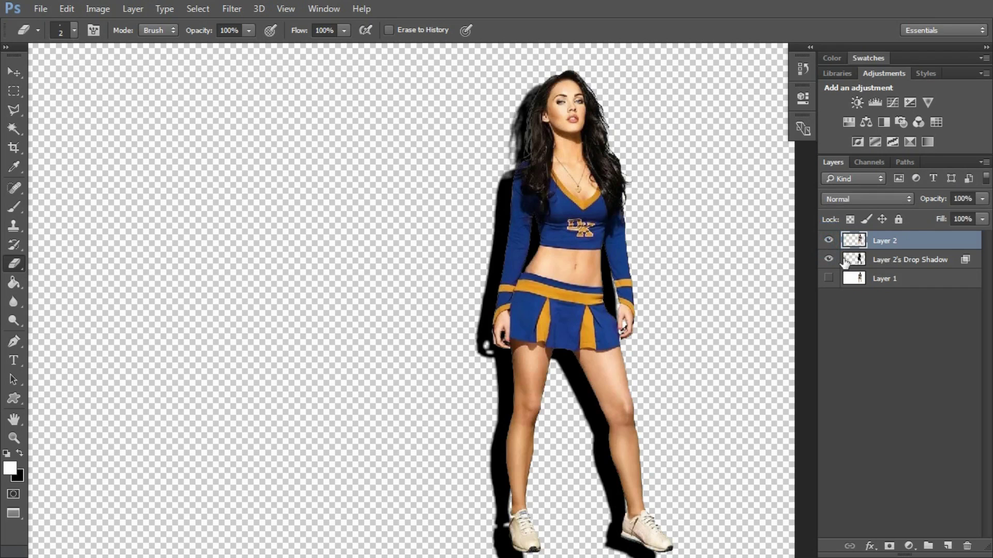
{"action": "left_click", "coordinate": [875, 261]}
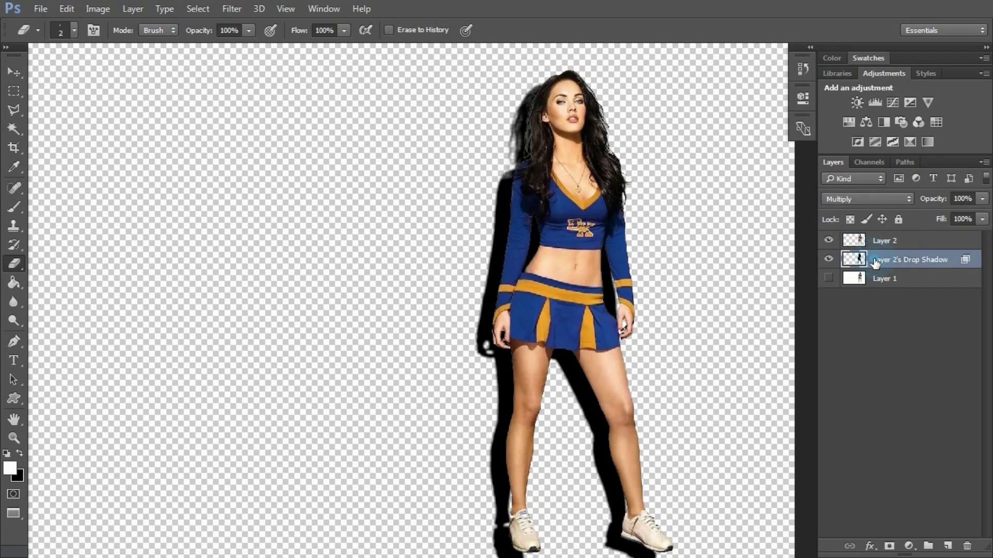
- Rename 'Layer 2's Drop Shadow' to 'Drop Shadow' and zoom out to show the whole canvas
{"action": "double_click", "coordinate": [905, 261]}
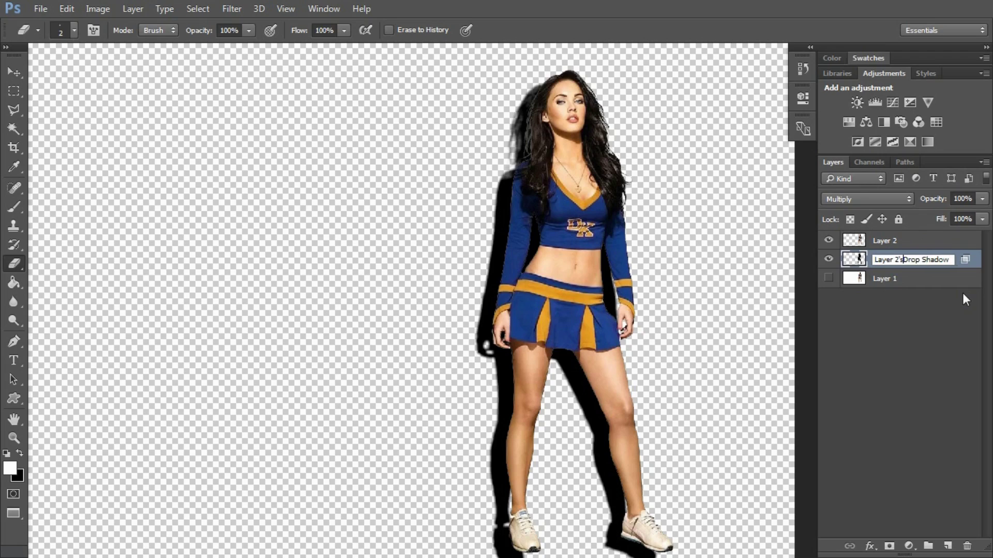
{"action": "key", "text": "BackSpace"}
{"action": "key", "text": "BackSpace"}
{"action": "key", "text": "BackSpace"}
{"action": "key", "text": "BackSpace"}
{"action": "key", "text": "BackSpace"}
{"action": "key", "text": "BackSpace"}
{"action": "key", "text": "BackSpace"}
{"action": "key", "text": "BackSpace"}
{"action": "key", "text": "BackSpace"}
{"action": "key", "text": "BackSpace"}
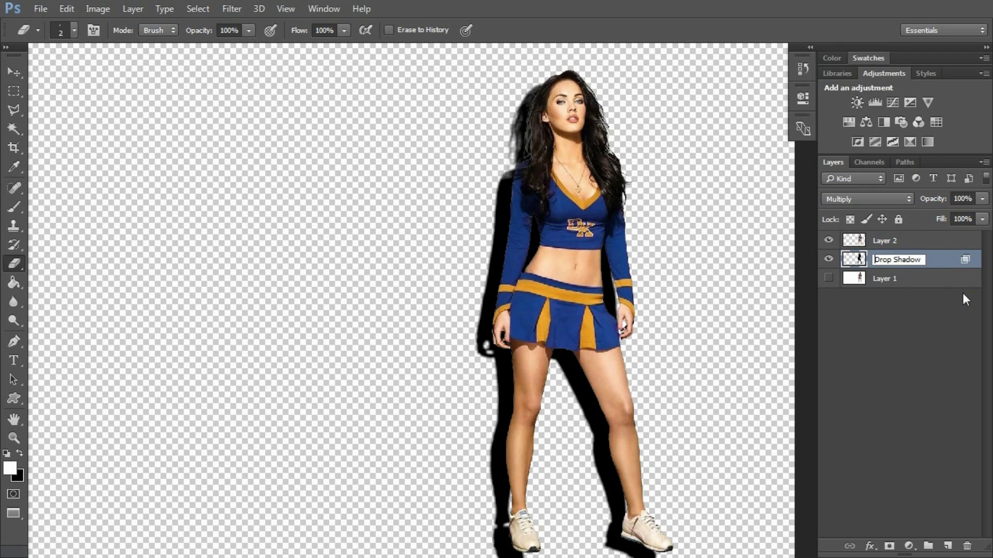
{"action": "left_click", "coordinate": [887, 309]}
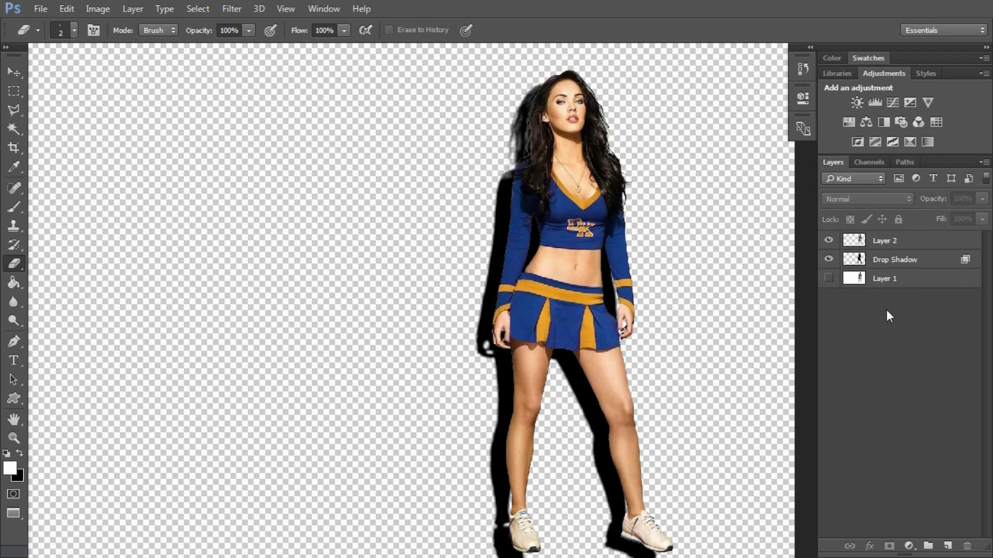
{"action": "left_click", "coordinate": [883, 259]}
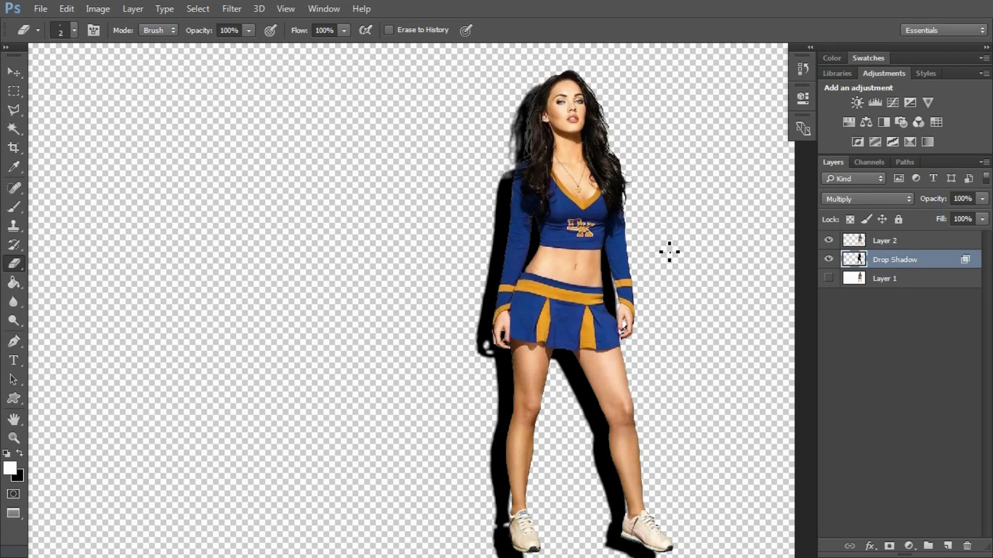
{"action": "key", "text": "ctrl+minus"}
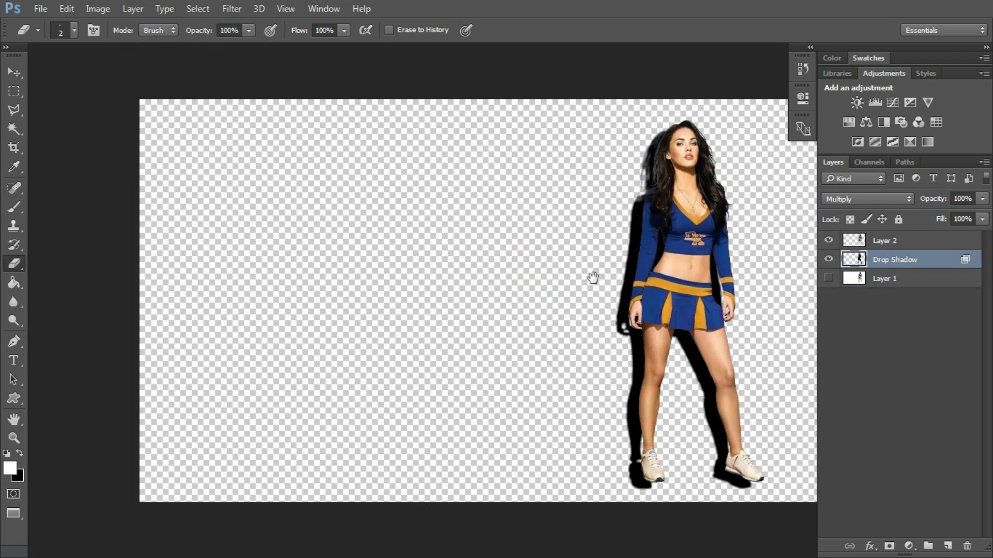
{"action": "left_click_drag", "start_coordinate": [576, 263], "coordinate": [506, 257]}
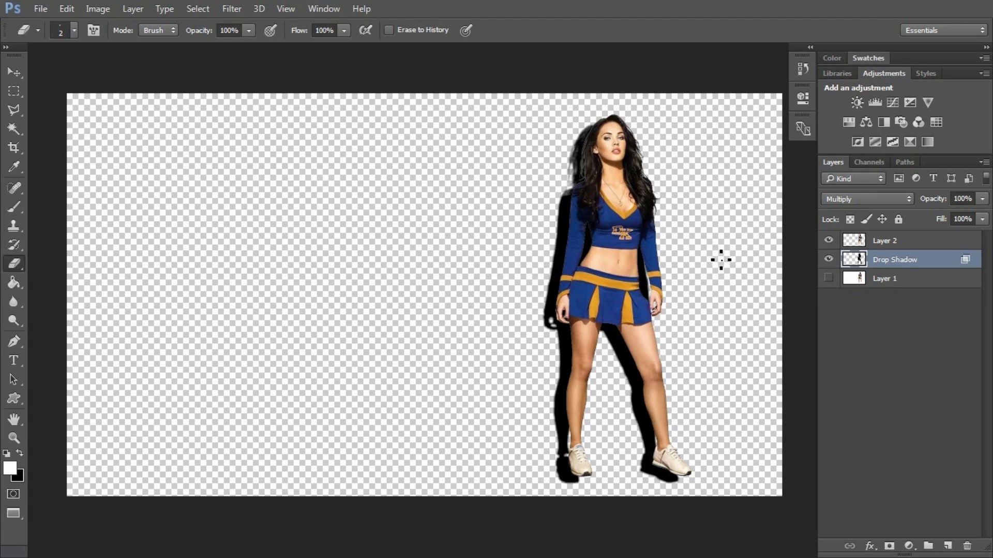
- Free Transform the Drop Shadow layer, skewing it flat and leftward from the cheerleader's feet
{"action": "left_click", "coordinate": [67, 10]}
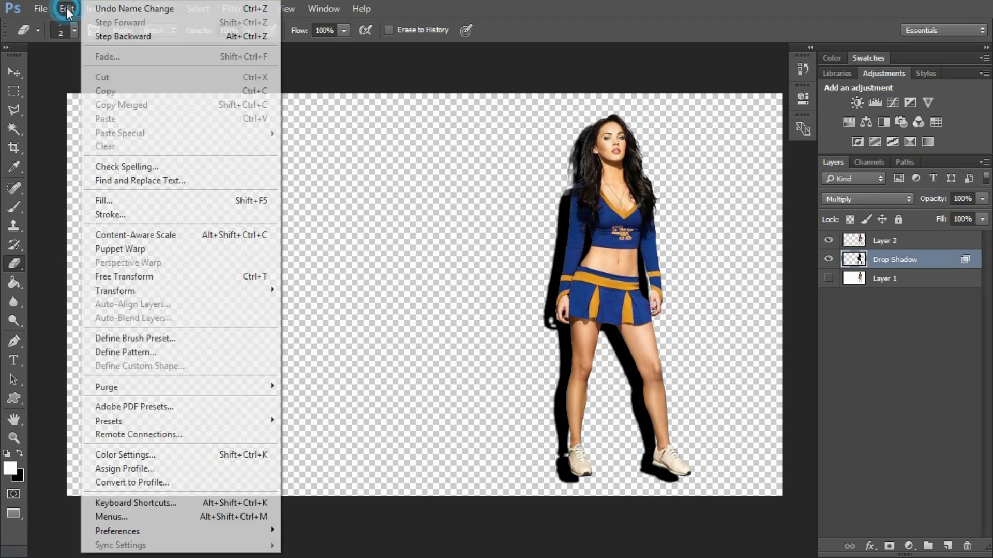
{"action": "left_click", "coordinate": [121, 277]}
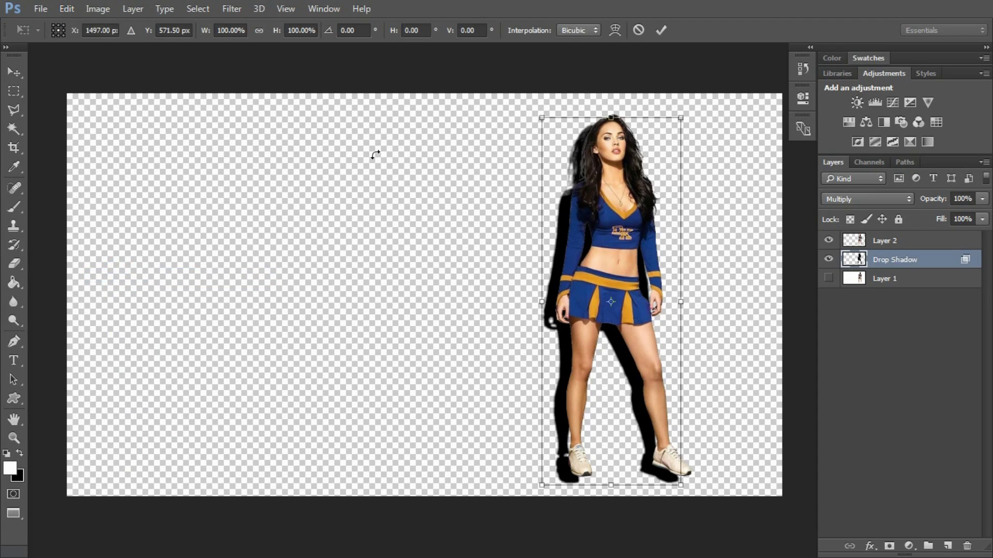
{"action": "left_click", "coordinate": [67, 9]}
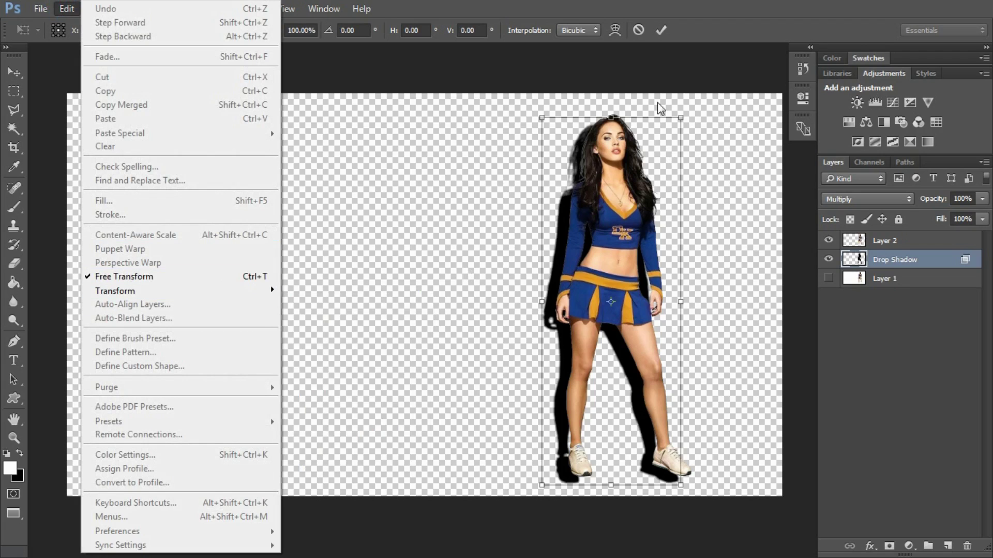
{"action": "left_click", "coordinate": [702, 98]}
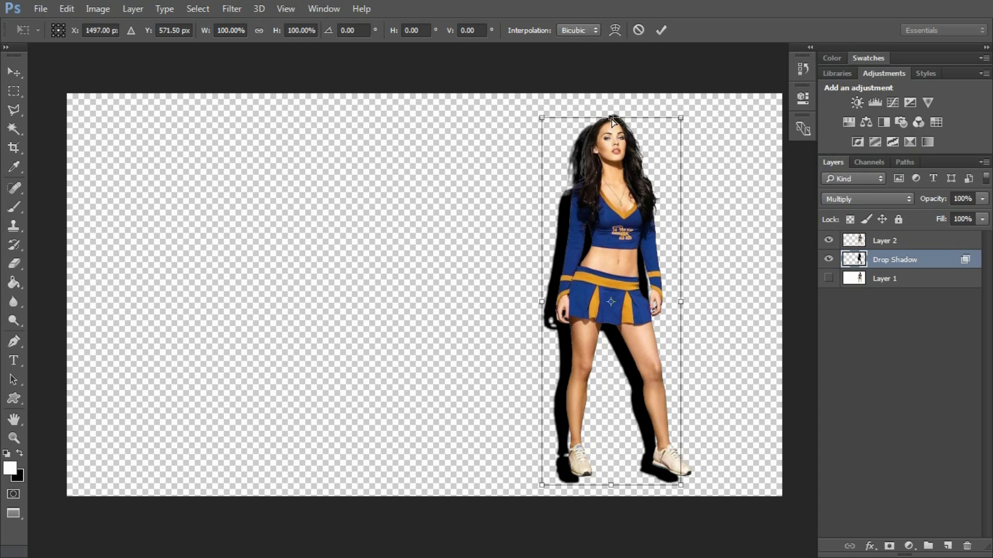
{"action": "left_click_drag", "start_coordinate": [612, 122], "coordinate": [491, 249]}
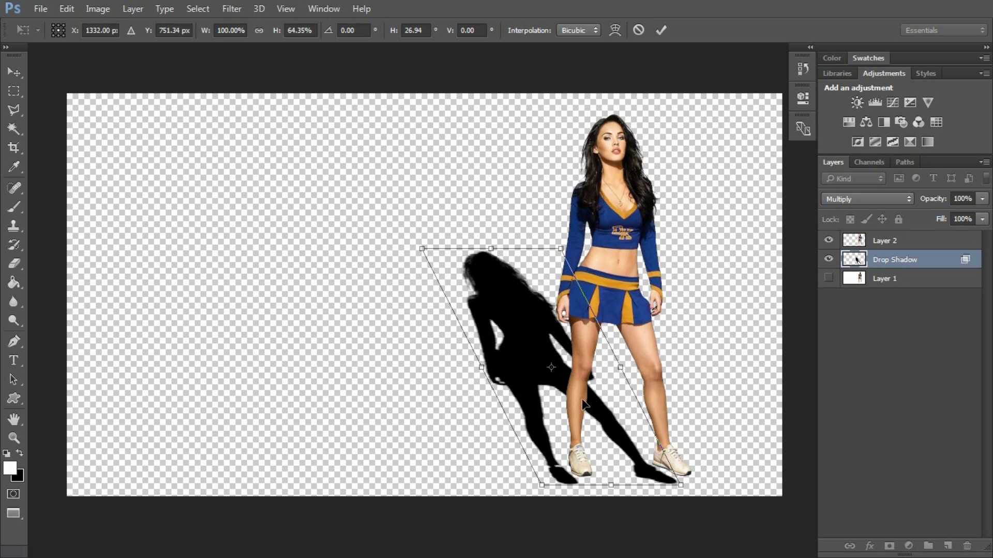
{"action": "left_click_drag", "start_coordinate": [556, 398], "coordinate": [566, 392]}
{"action": "left_click_drag", "start_coordinate": [502, 241], "coordinate": [497, 267]}
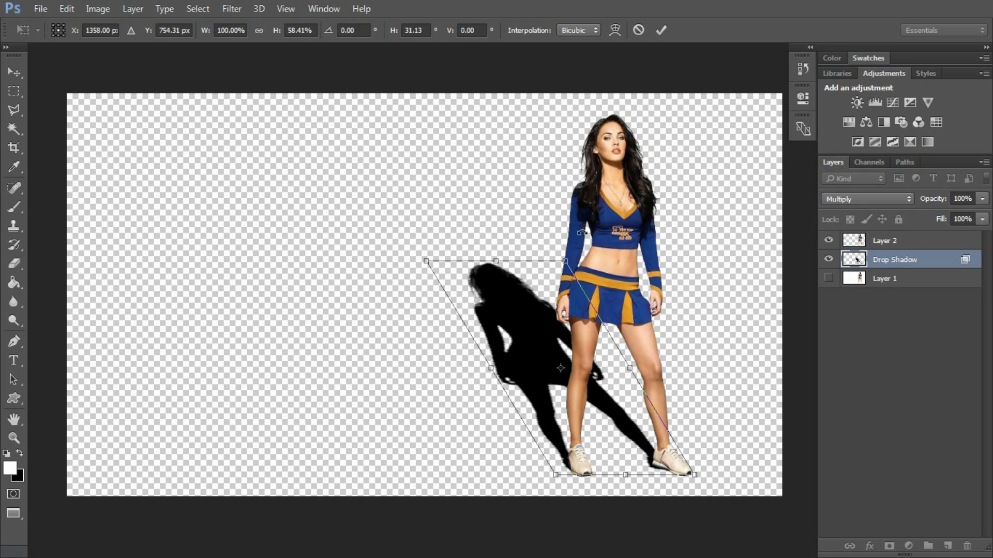
{"action": "left_click_drag", "start_coordinate": [496, 262], "coordinate": [506, 257]}
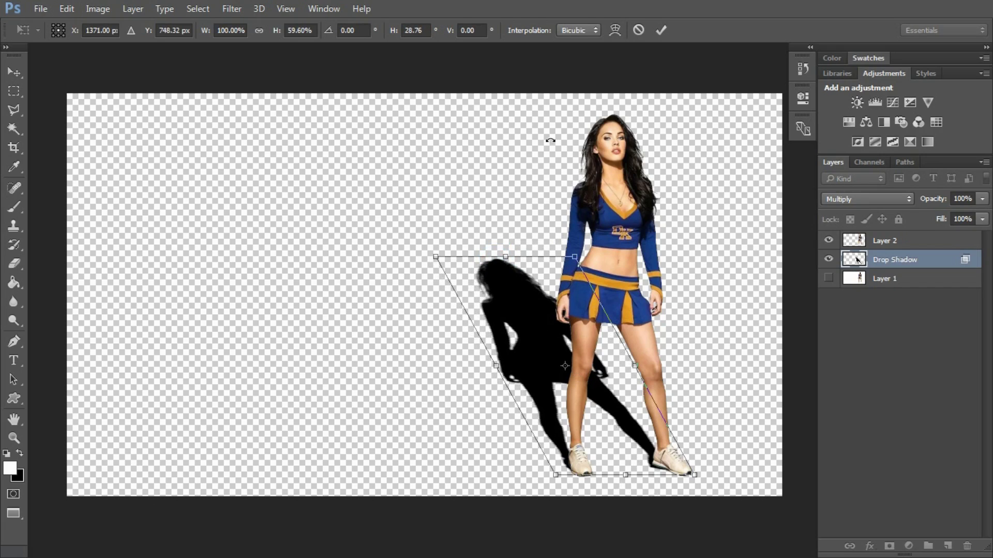
{"action": "left_click_drag", "start_coordinate": [507, 263], "coordinate": [481, 252]}
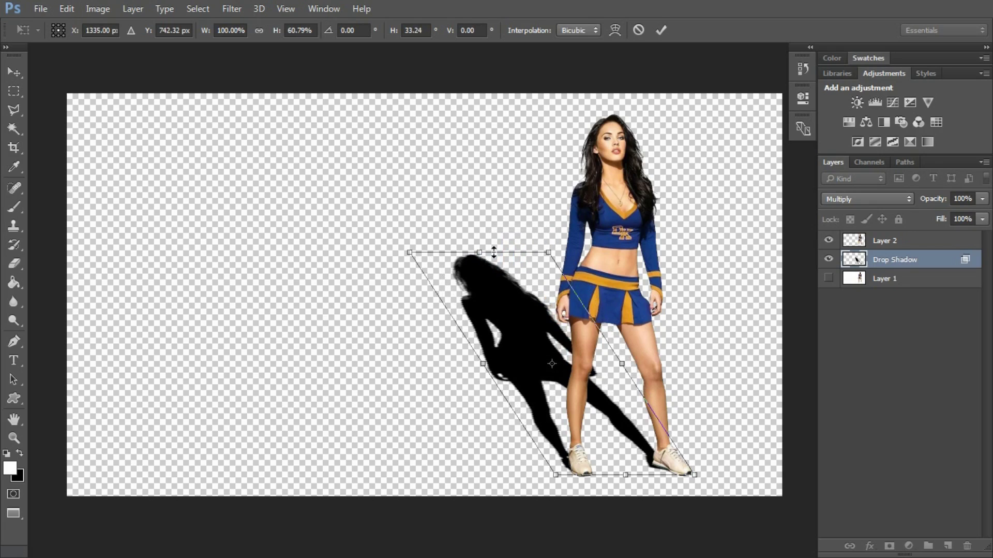
{"action": "left_click", "coordinate": [659, 30]}
{"action": "key", "text": "e"}
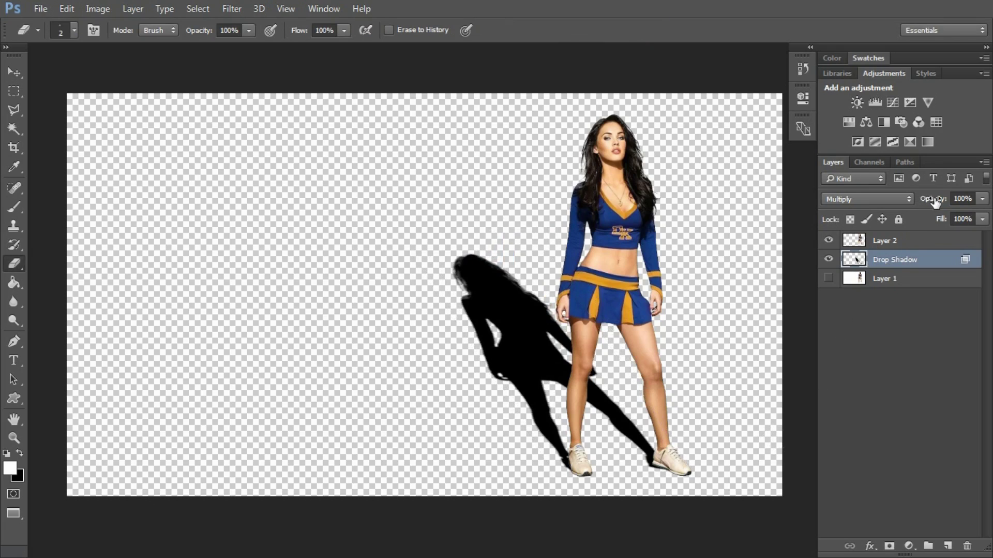
- Raise the Drop Shadow layer's opacity to 99% so the Multiply cast shadow darkens
{"action": "left_click_drag", "start_coordinate": [937, 203], "coordinate": [934, 203]}
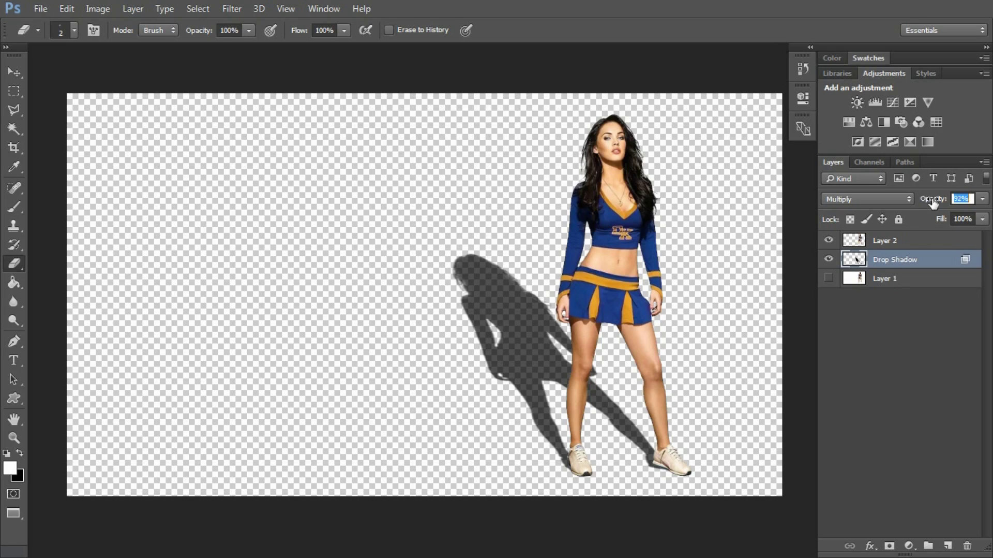
{"action": "mouse_move", "coordinate": [931, 203]}
{"action": "left_mouse_down"}
{"action": "mouse_move", "coordinate": [909, 204]}
{"action": "mouse_move", "coordinate": [935, 204]}
{"action": "left_mouse_up"}
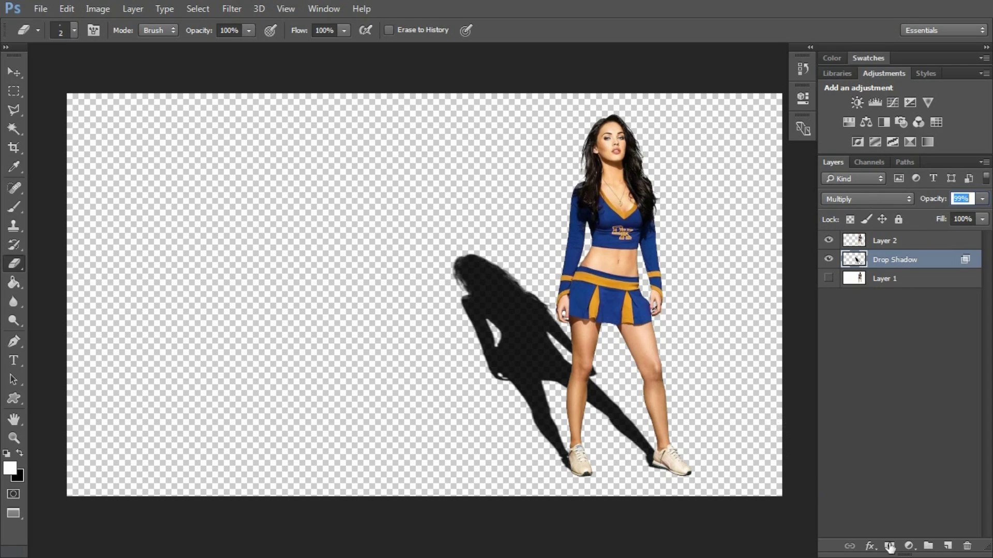
- Create a new layer above Drop Shadow, rename it 'background', and select it
{"action": "left_click", "coordinate": [946, 545]}
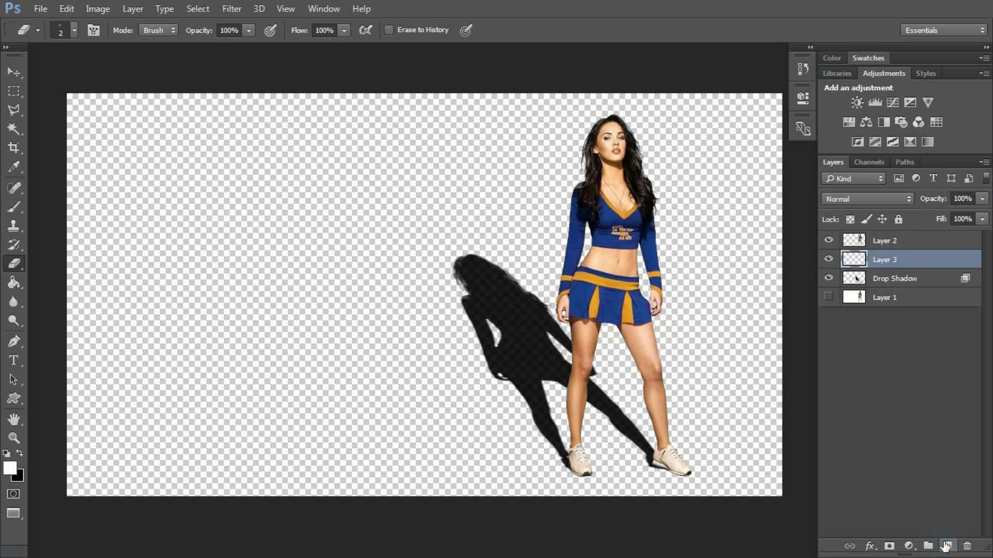
{"action": "left_click", "coordinate": [886, 262]}
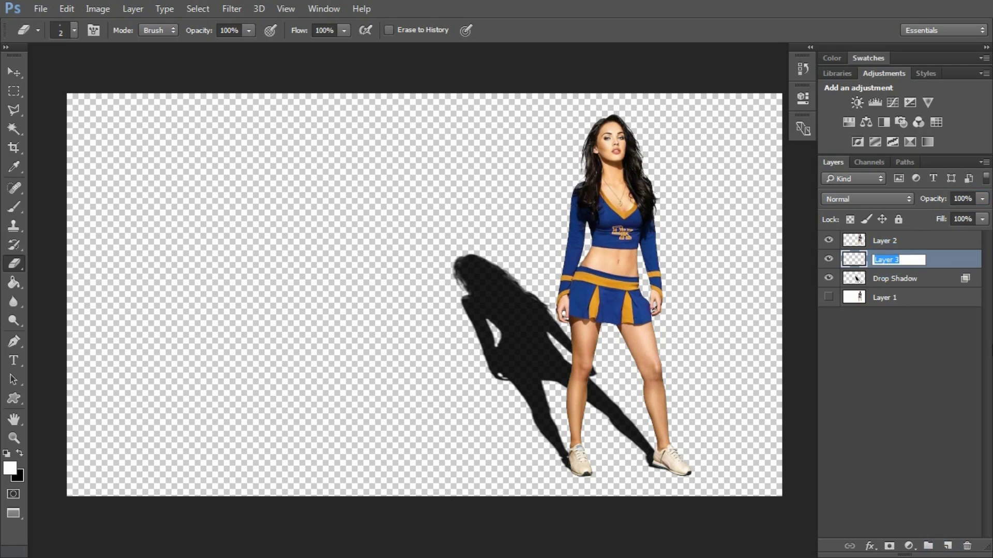
{"action": "type", "text": "background"}
{"action": "left_click", "coordinate": [868, 377]}
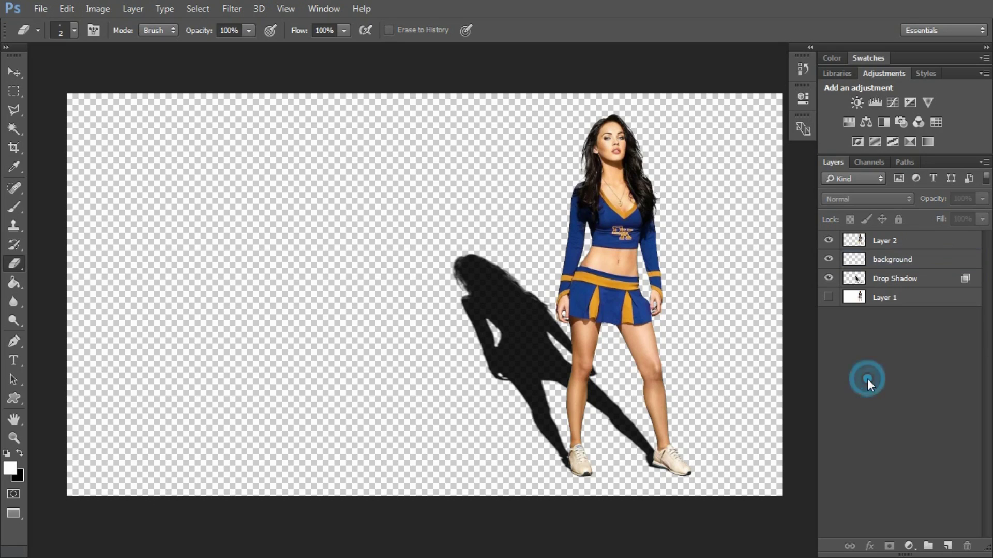
{"action": "left_click", "coordinate": [894, 258]}
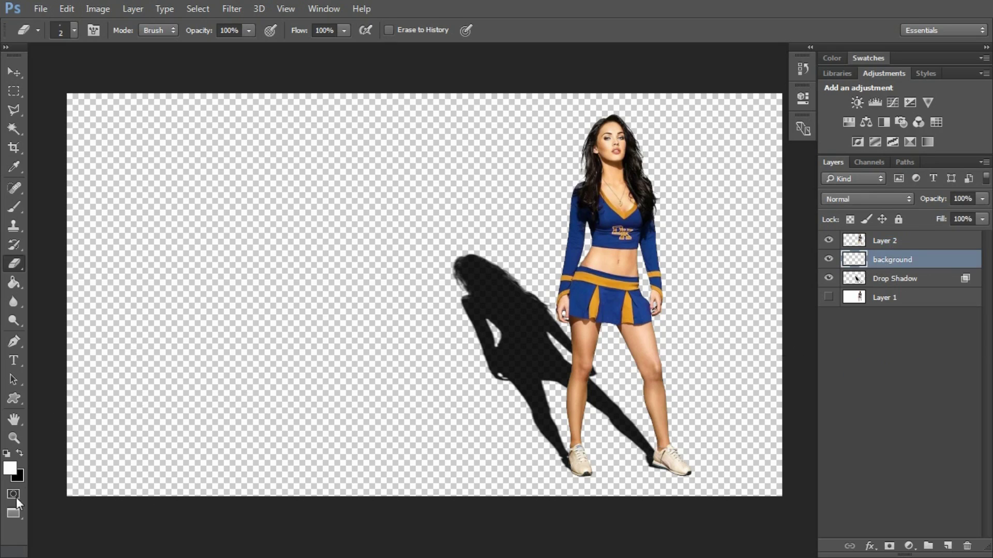
- Use the Gradient Tool's Black, White preset to fill the background layer, dark at the top
{"action": "left_click", "coordinate": [14, 281]}
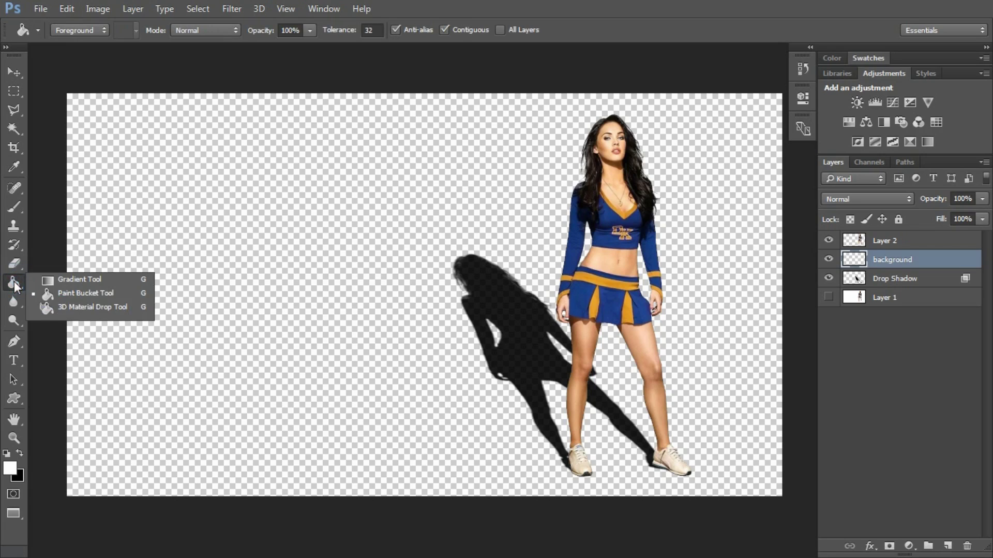
{"action": "left_click", "coordinate": [110, 280]}
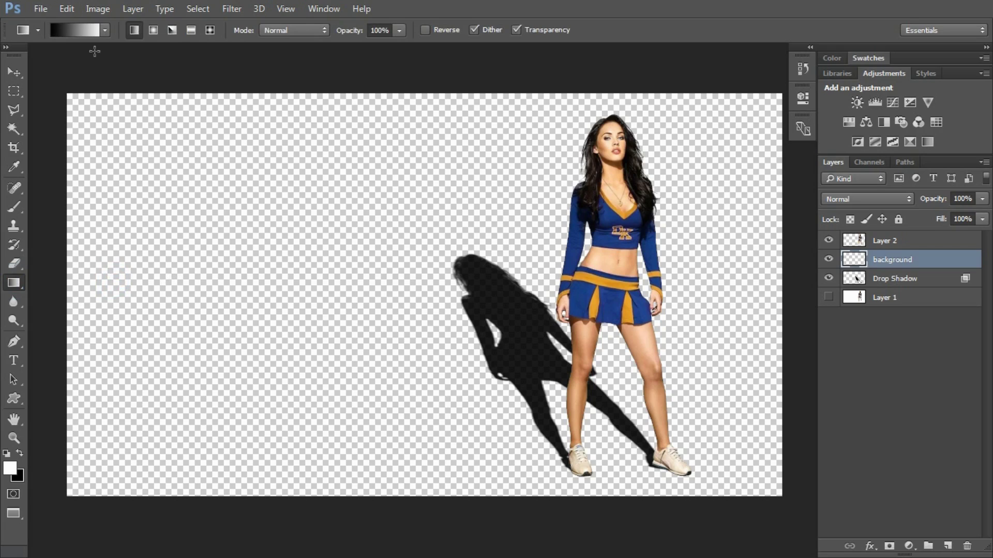
{"action": "left_click", "coordinate": [78, 31]}
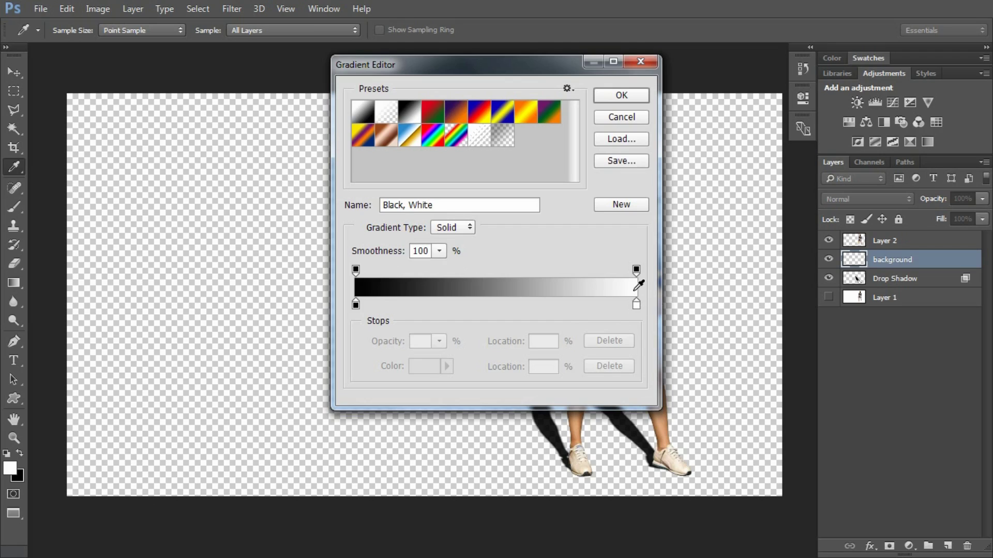
{"action": "left_click", "coordinate": [608, 101]}
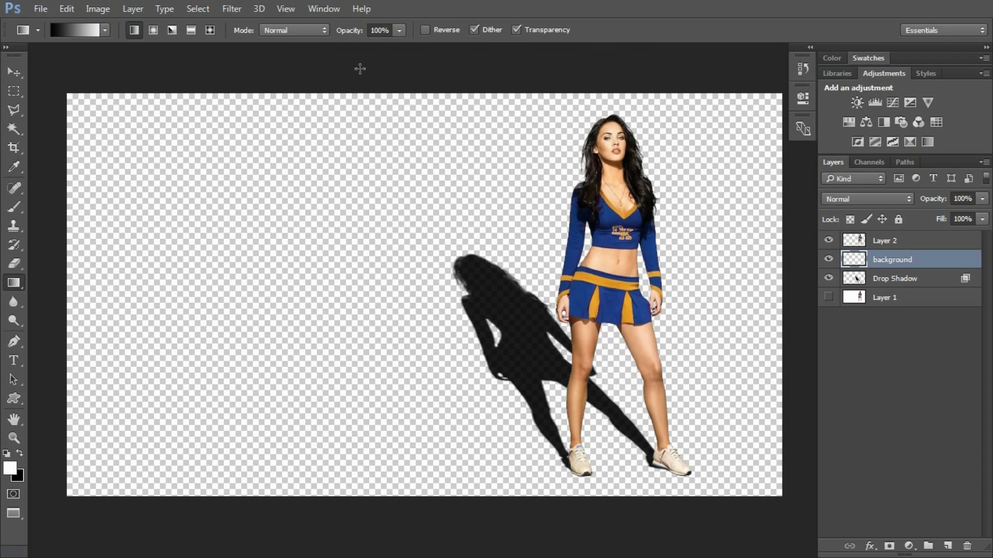
{"action": "left_click_drag", "start_coordinate": [396, 62], "coordinate": [400, 392]}
{"action": "left_click_drag", "start_coordinate": [404, 505], "coordinate": [402, 533]}
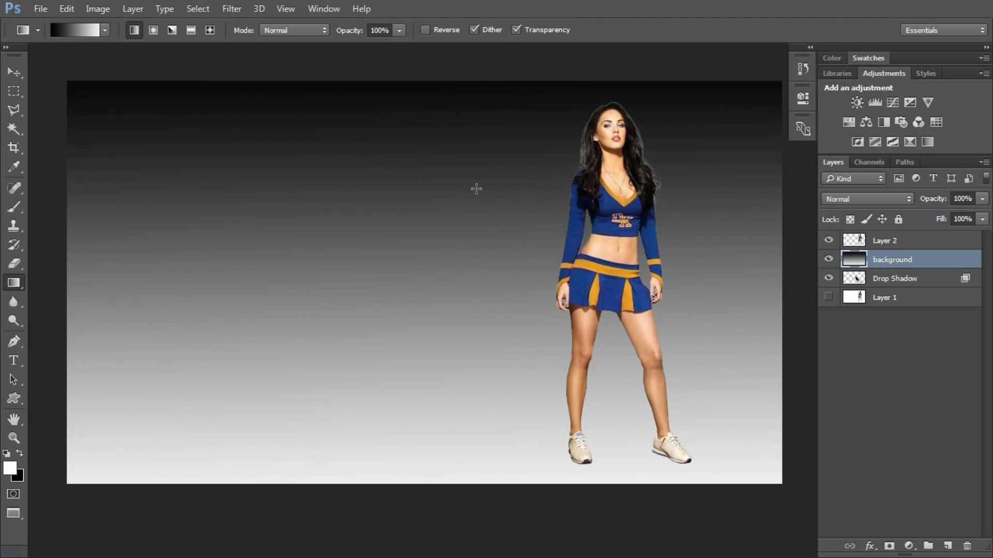
- Move the background layer below Drop Shadow in the Layers panel
{"action": "scroll", "coordinate": [476, 196], "scroll_direction": "up", "scroll_amount": 2}
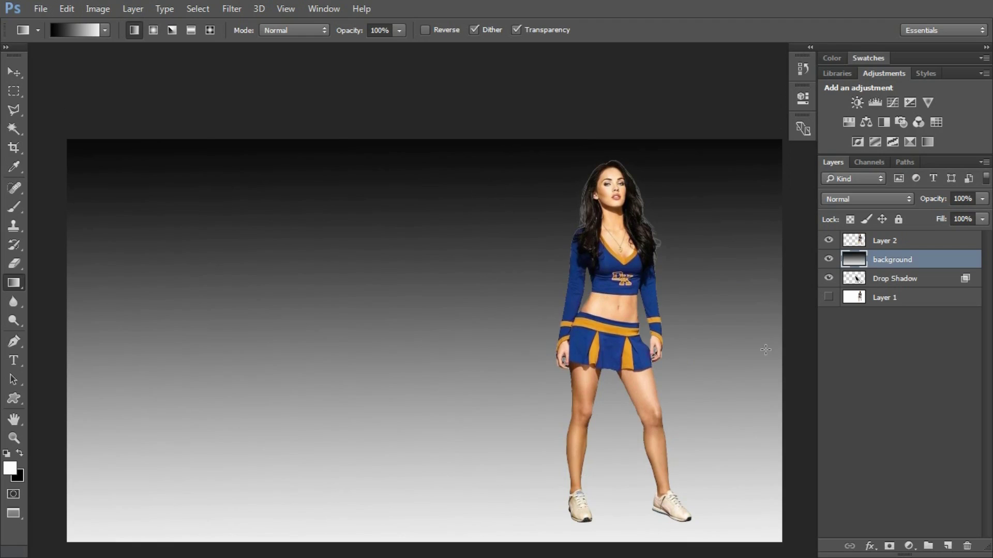
{"action": "scroll", "coordinate": [560, 180], "scroll_direction": "down", "scroll_amount": 3}
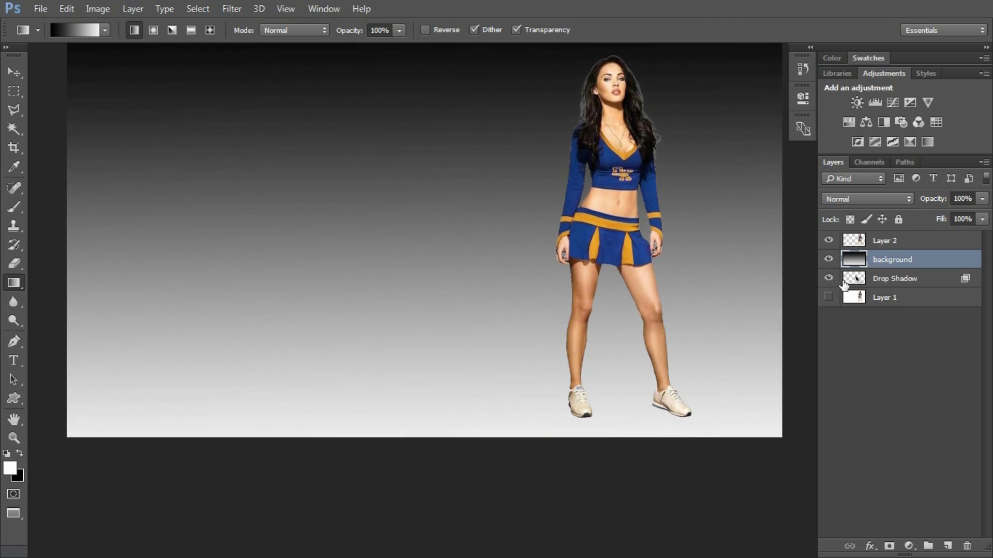
{"action": "left_click_drag", "start_coordinate": [885, 261], "coordinate": [880, 285]}
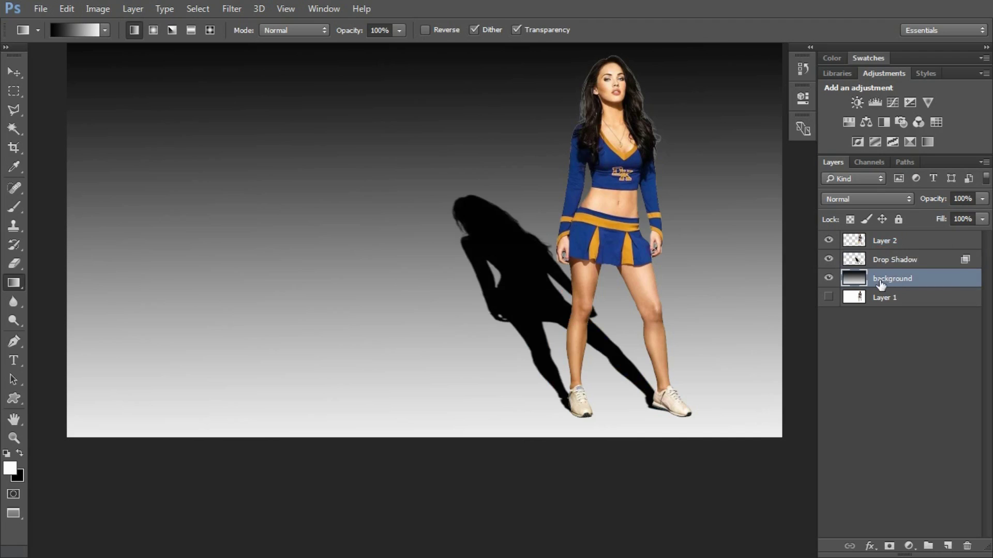
{"action": "scroll", "coordinate": [659, 270], "scroll_direction": "up", "scroll_amount": 3}
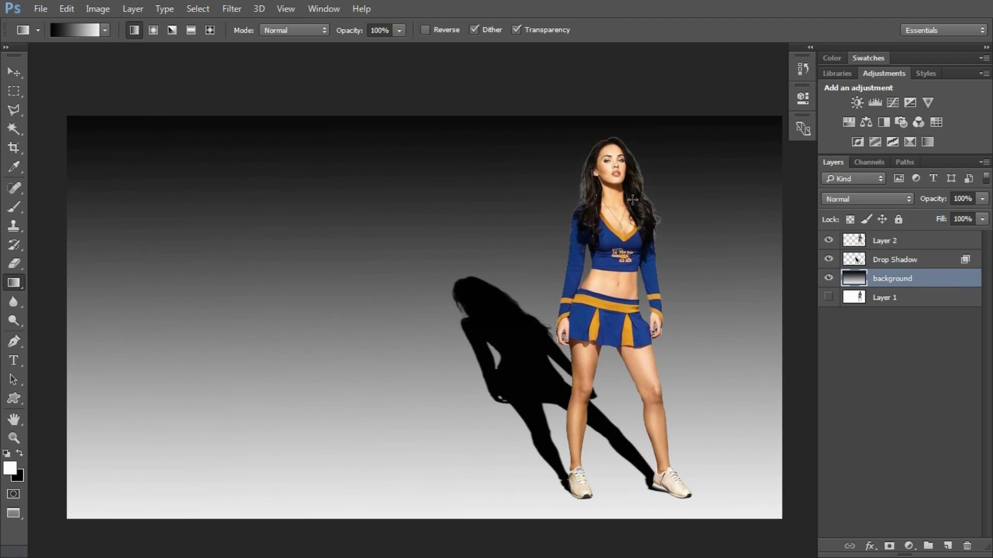
{"action": "scroll", "coordinate": [577, 195], "scroll_direction": "down", "scroll_amount": 2}
- Redraw the gradient bottom-to-top, light at the top and black below, then select Layer 2
{"action": "scroll", "coordinate": [578, 191], "scroll_direction": "up", "scroll_amount": 1}
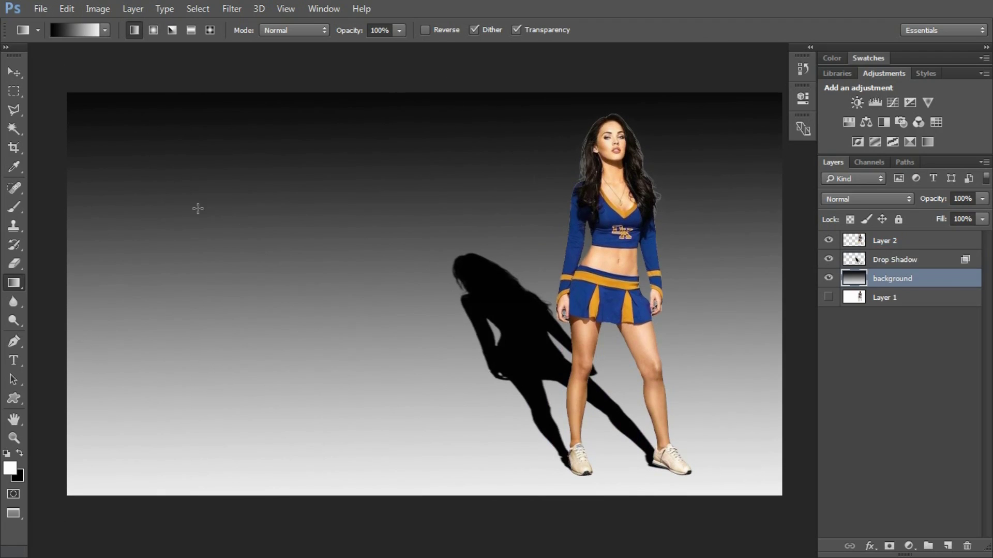
{"action": "scroll", "coordinate": [464, 252], "scroll_direction": "down", "scroll_amount": 3}
{"action": "scroll", "coordinate": [464, 252], "scroll_direction": "down", "scroll_amount": 2}
{"action": "scroll", "coordinate": [409, 458], "scroll_direction": "up", "scroll_amount": 3}
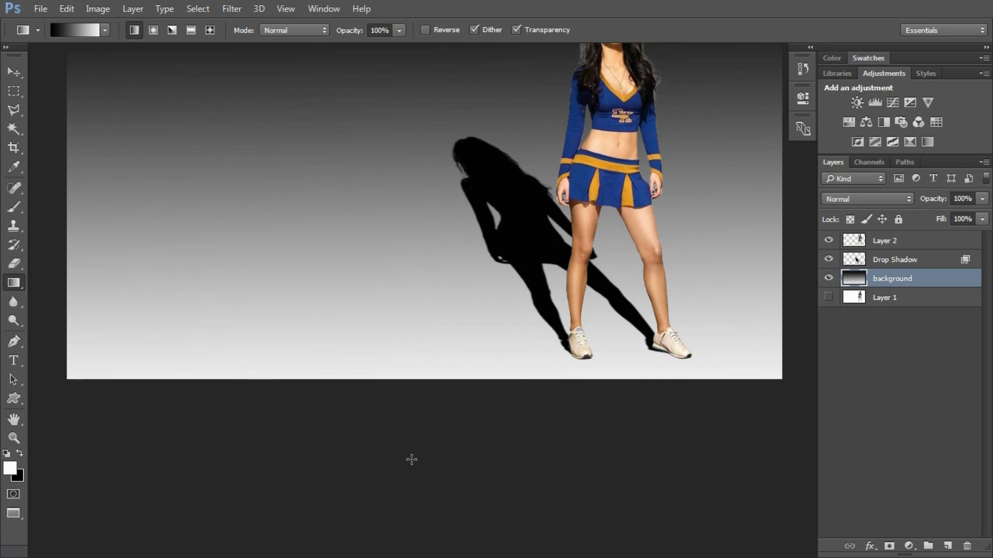
{"action": "scroll", "coordinate": [428, 504], "scroll_direction": "up", "scroll_amount": 2}
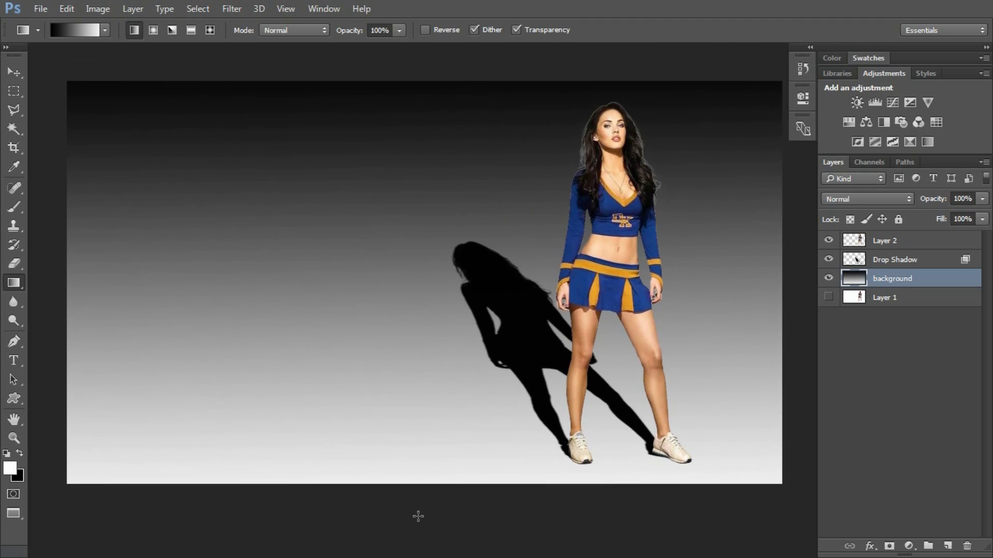
{"action": "left_click_drag", "start_coordinate": [414, 507], "coordinate": [413, 59]}
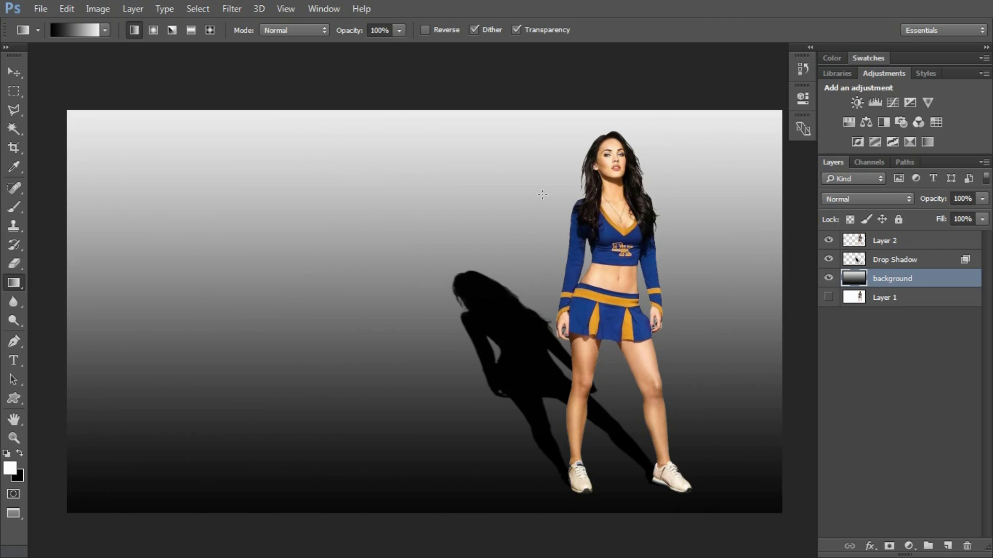
{"action": "scroll", "coordinate": [682, 316], "scroll_direction": "down", "scroll_amount": 2}
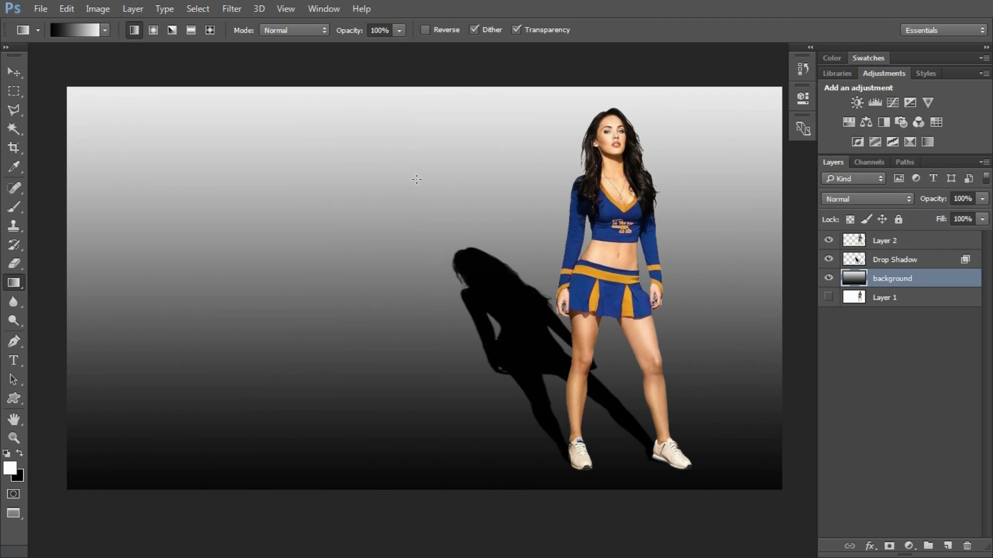
{"action": "left_click", "coordinate": [879, 240]}
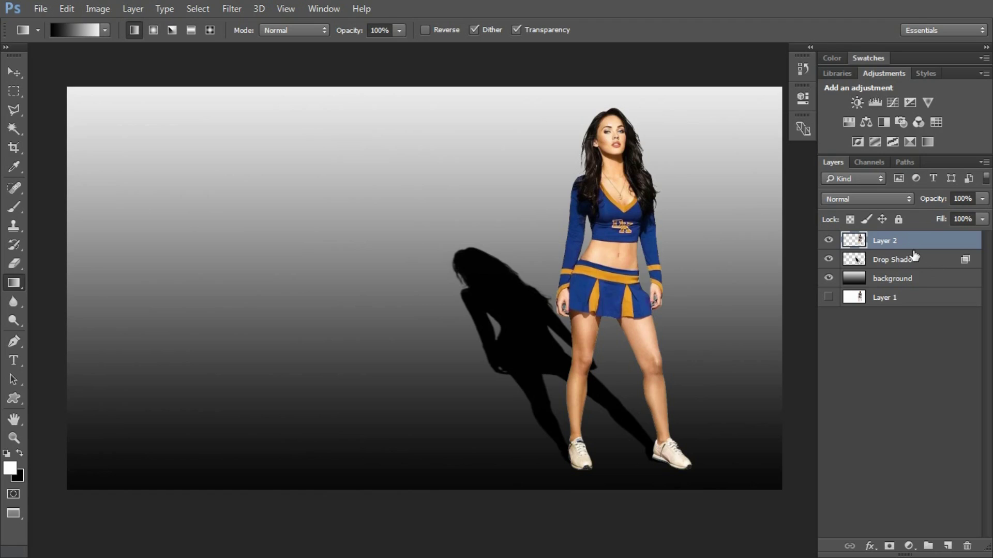
- Duplicate Layer 2 as Layer 2 copy and move the copied cheerleader to the left side
{"action": "right_click", "coordinate": [890, 241]}
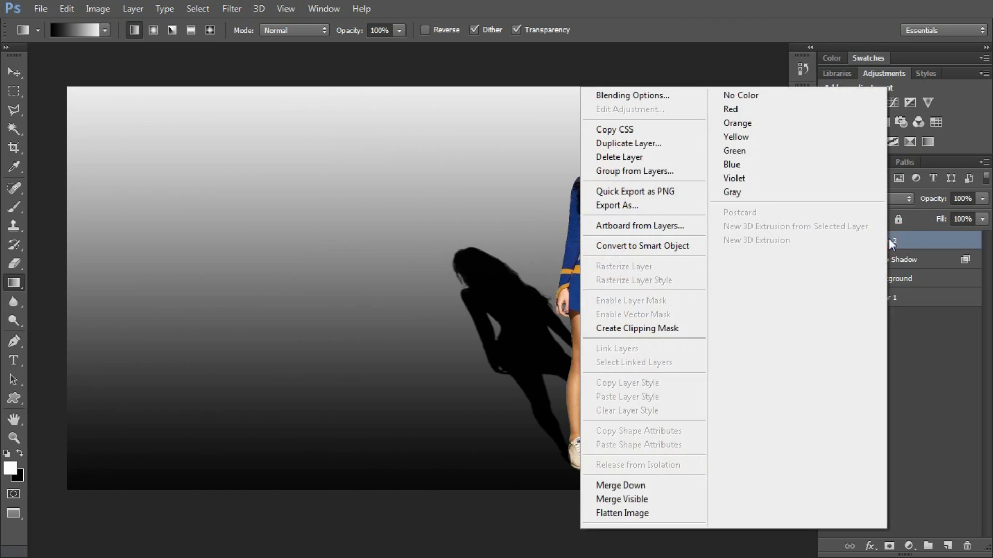
{"action": "left_click", "coordinate": [637, 142]}
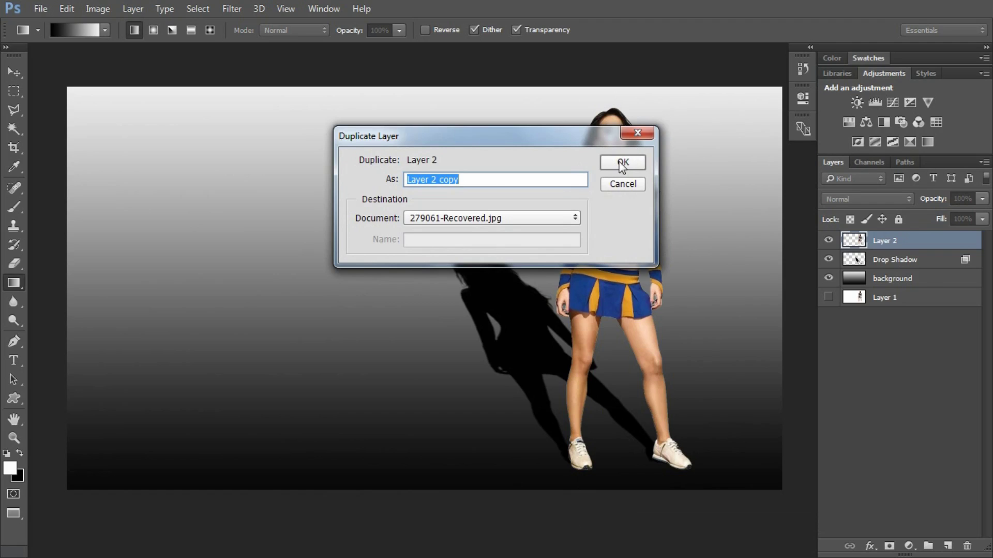
{"action": "left_click", "coordinate": [622, 164]}
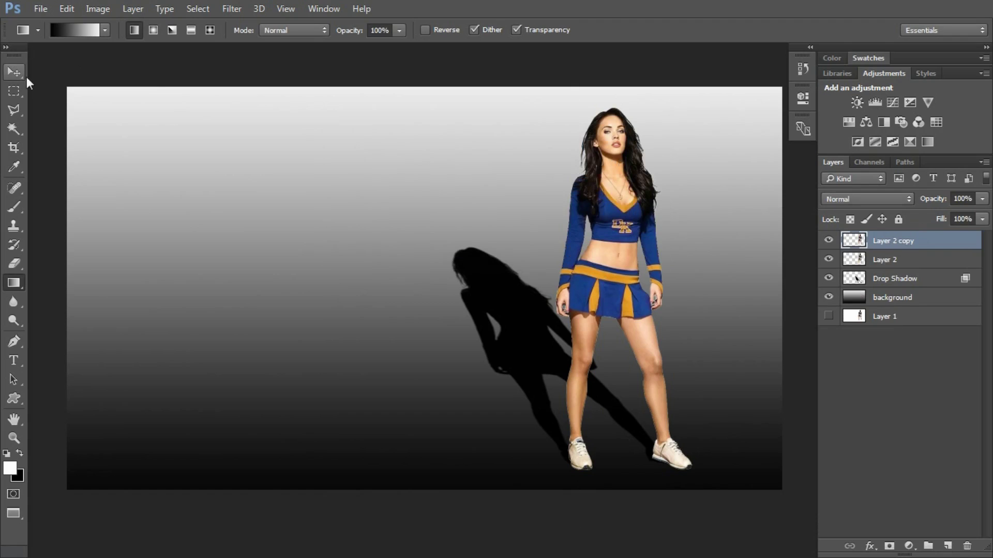
{"action": "left_click", "coordinate": [12, 70]}
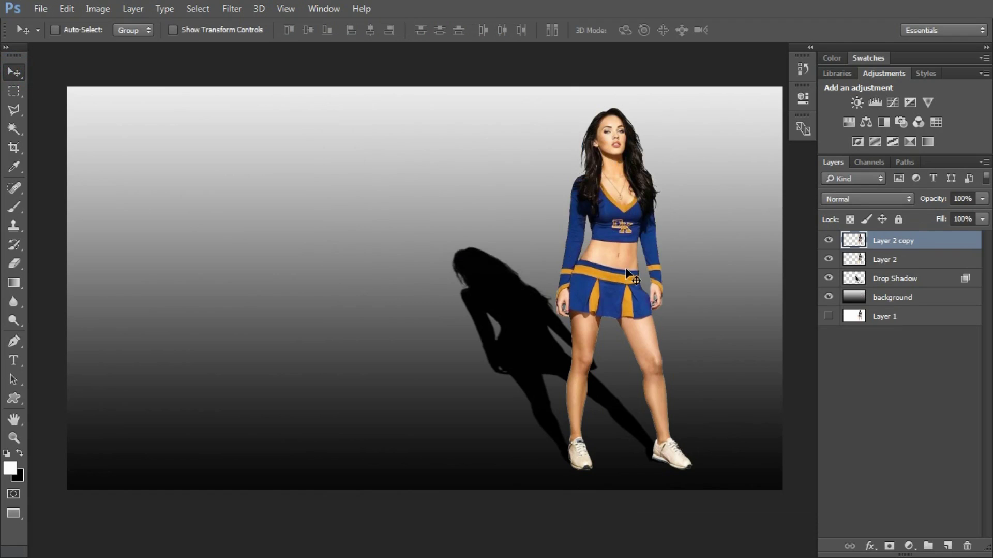
{"action": "left_click_drag", "start_coordinate": [627, 271], "coordinate": [271, 265]}
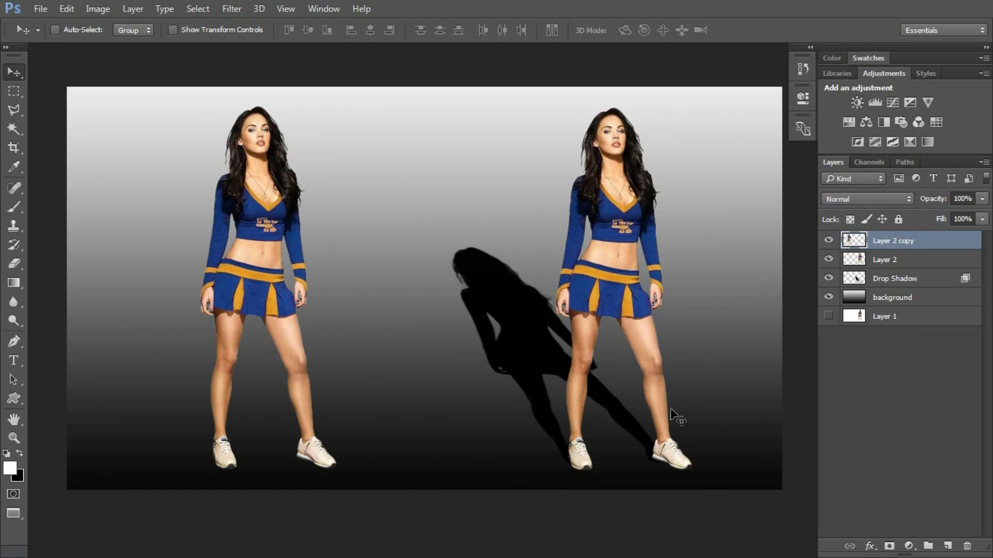
- Lower the Drop Shadow layer's opacity to 71%, after trying 50% and 65%
{"action": "left_click", "coordinate": [899, 278]}
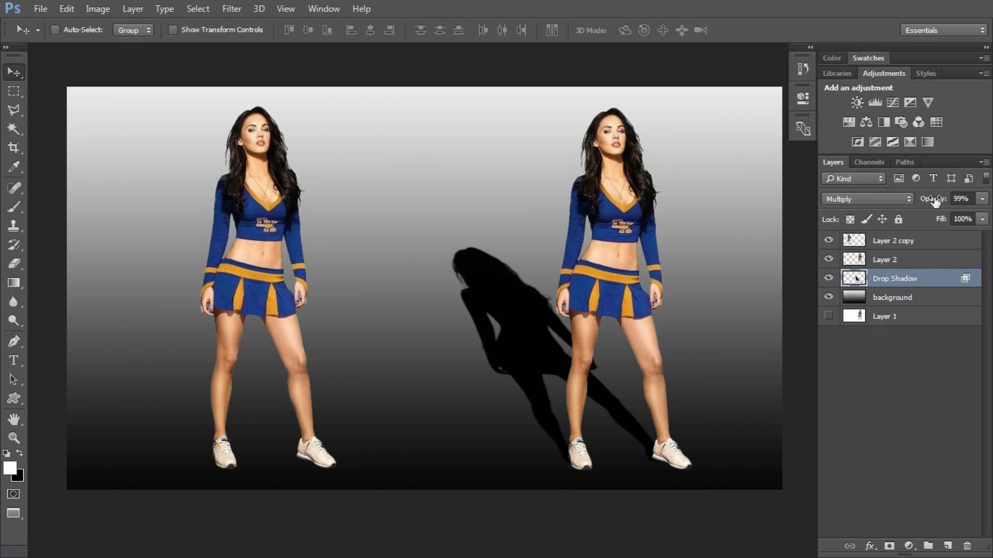
{"action": "left_click_drag", "start_coordinate": [940, 205], "coordinate": [989, 196]}
{"action": "type", "text": "50"}
{"action": "key", "text": "Return"}
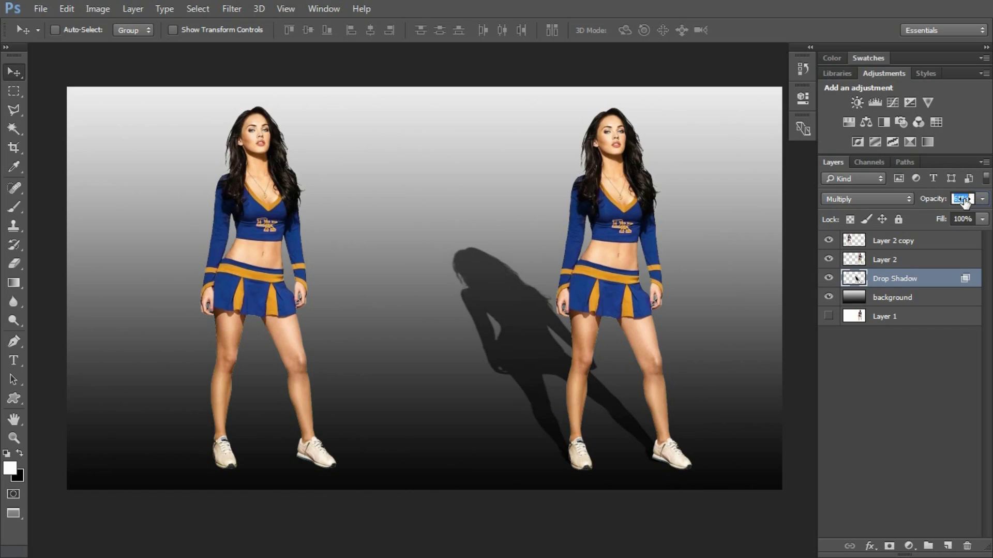
{"action": "type", "text": "65"}
{"action": "key", "text": "Return"}
{"action": "type", "text": "71"}
{"action": "key", "text": "Return"}
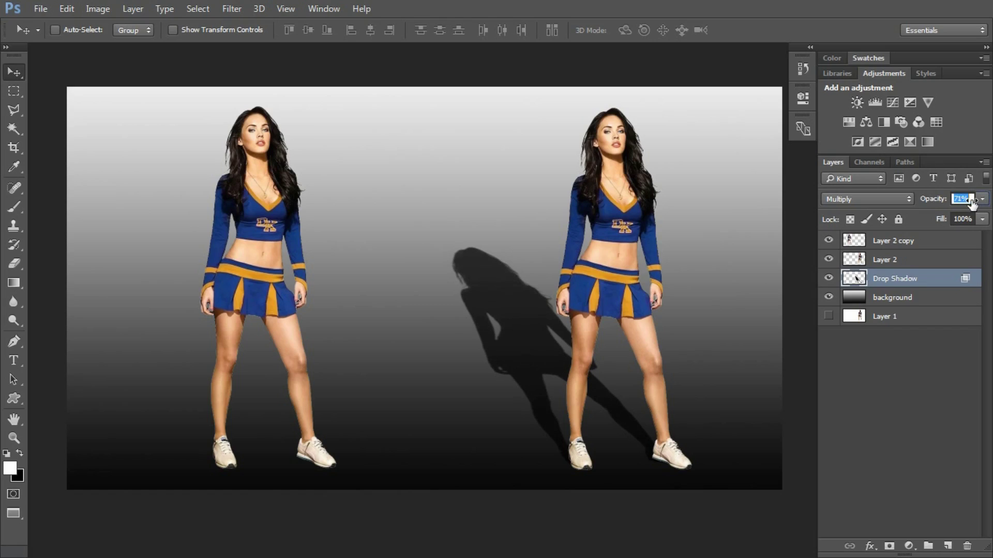
{"action": "left_click", "coordinate": [524, 336]}
{"action": "mouse_move", "coordinate": [524, 336]}
{"action": "left_mouse_down"}
{"action": "mouse_move", "coordinate": [495, 334]}
{"action": "mouse_move", "coordinate": [507, 337]}
{"action": "left_mouse_up"}
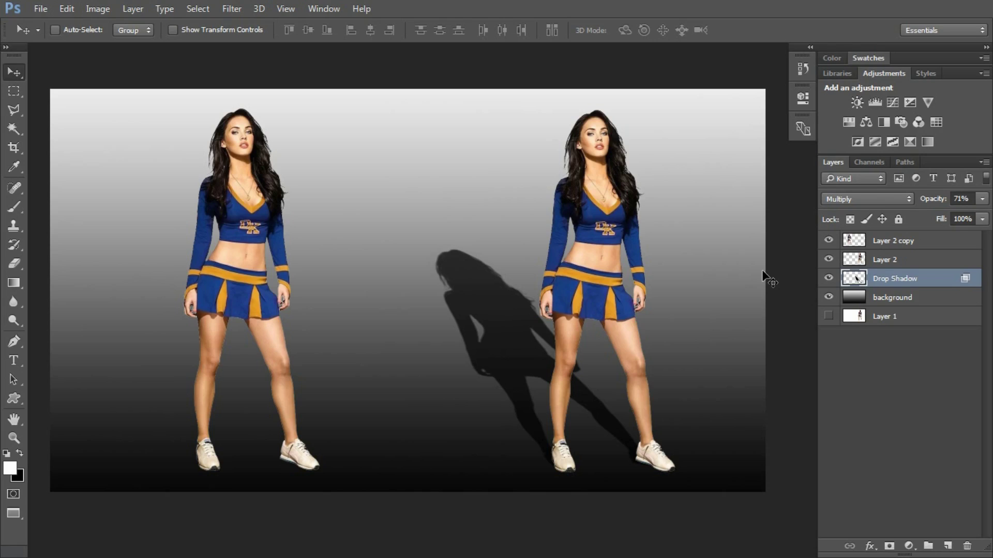
{"action": "scroll", "coordinate": [501, 270], "scroll_direction": "up", "scroll_amount": 1}
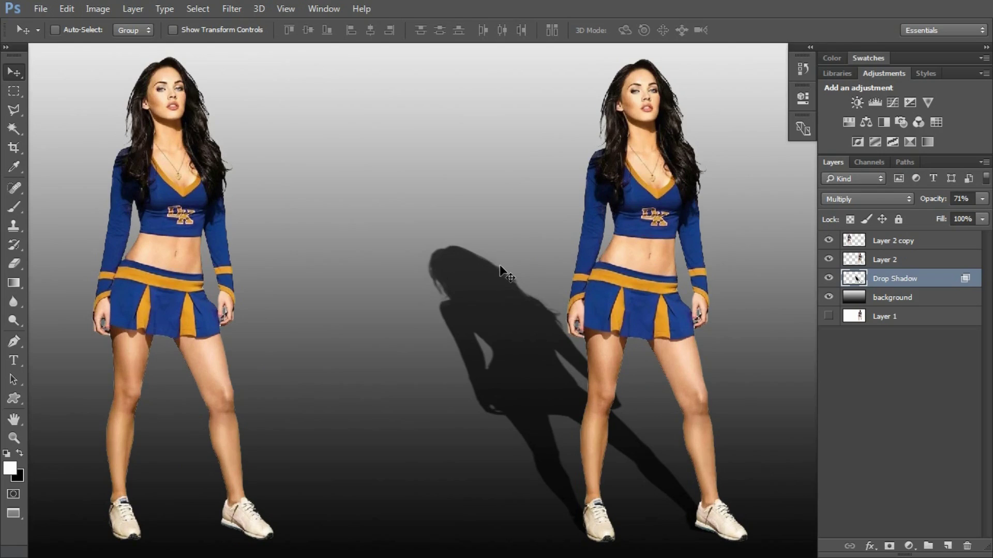